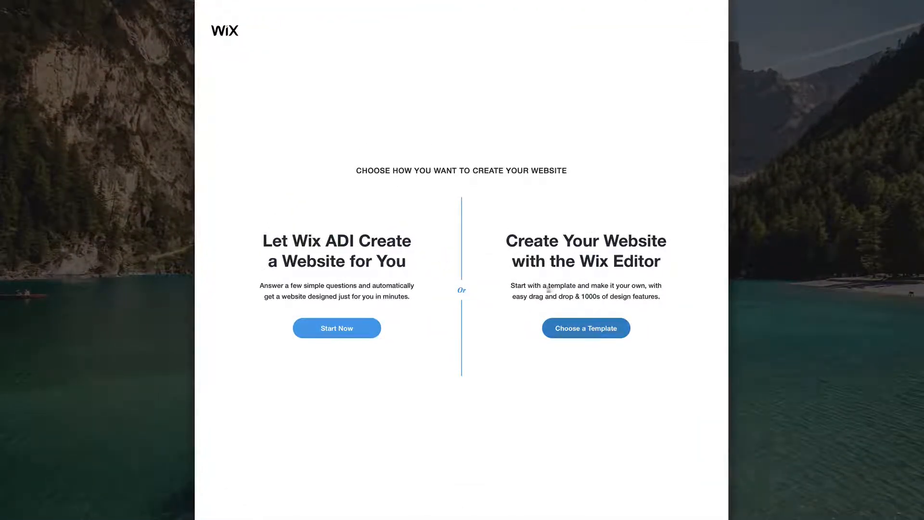
# - Start building the site from a template and browse the Online Store gallery
pyautogui.click(585, 328)
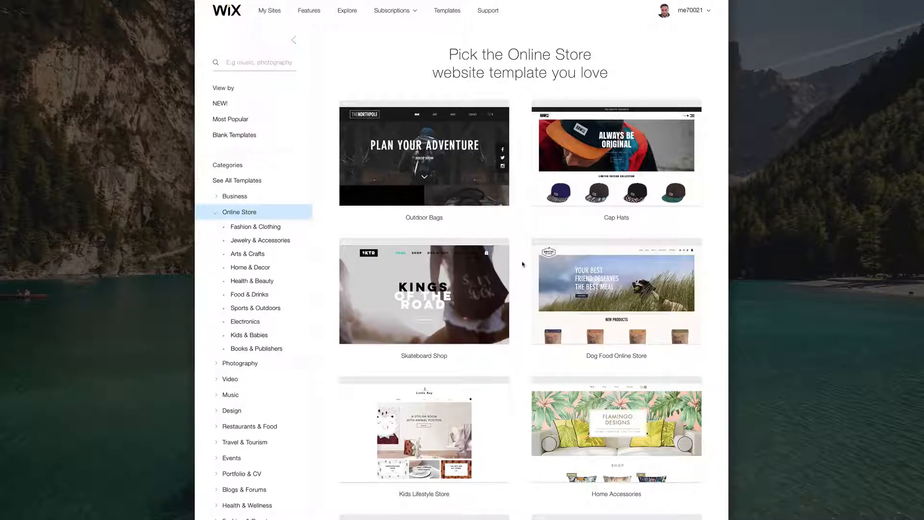
pyautogui.scroll(-10, 522, 255)
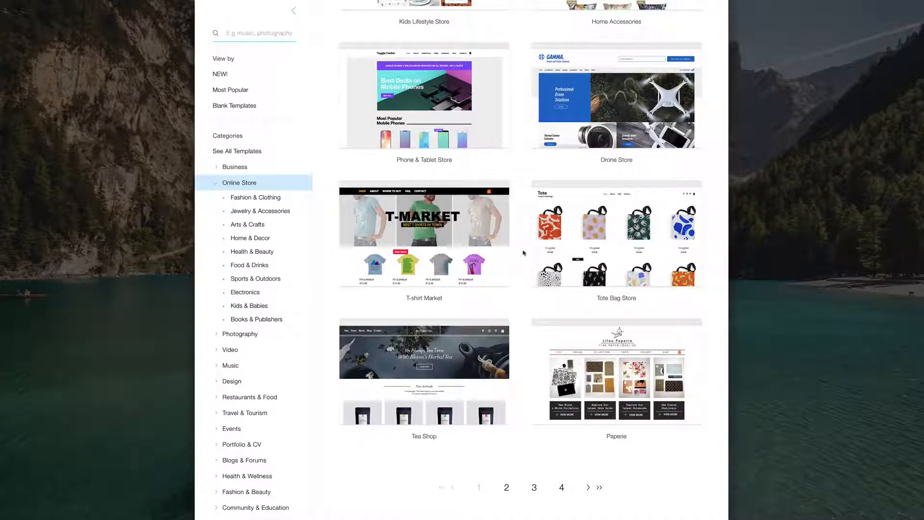
pyautogui.scroll(5, 522, 253)
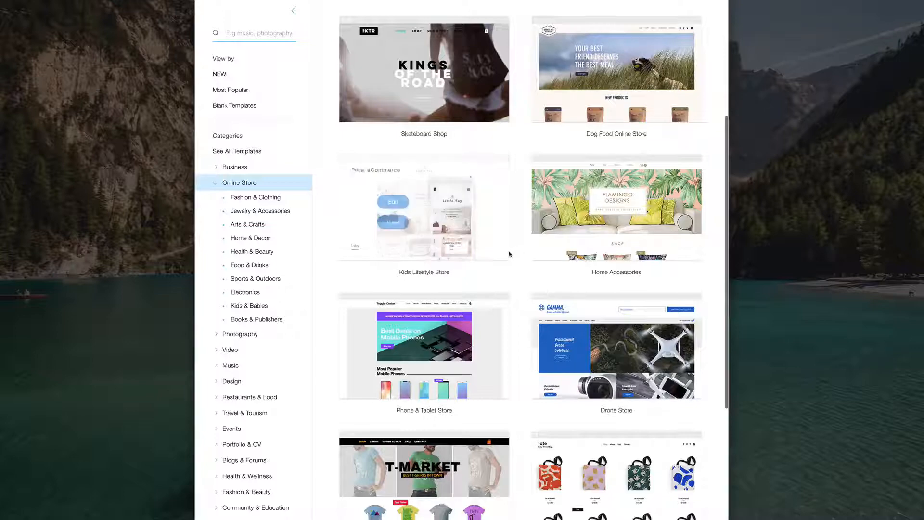
# - Filter the gallery to Fashion & Clothing templates and look through the results
pyautogui.click(263, 200)
pyautogui.scroll(-6, 522, 257)
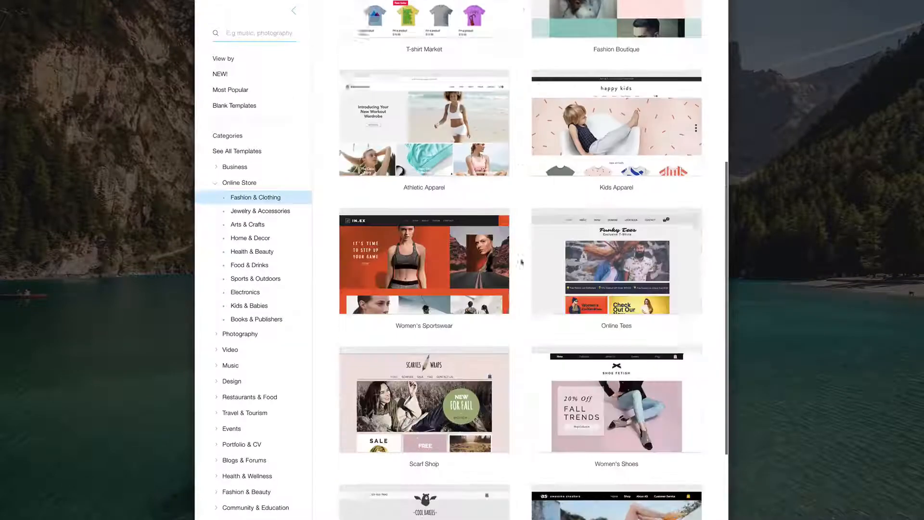
pyautogui.scroll(-3, 521, 262)
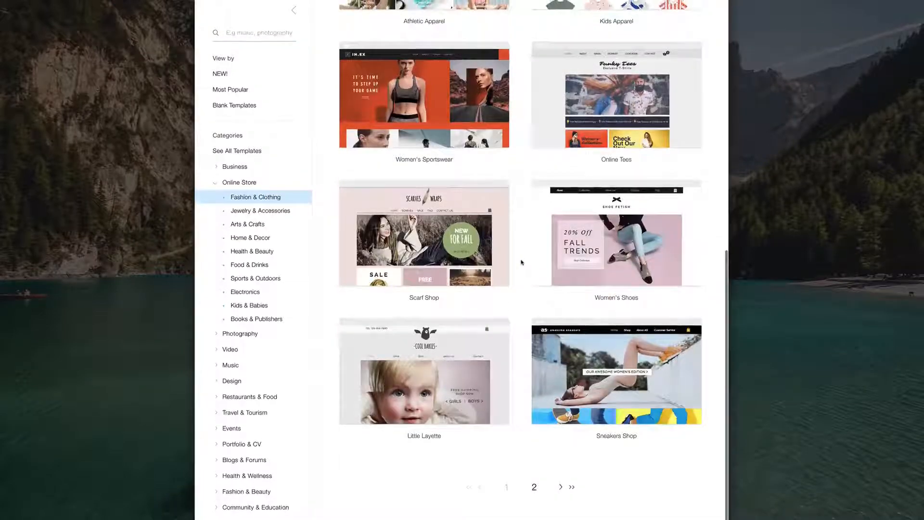
pyautogui.scroll(5, 521, 262)
pyautogui.scroll(-5, 522, 262)
pyautogui.scroll(5, 542, 384)
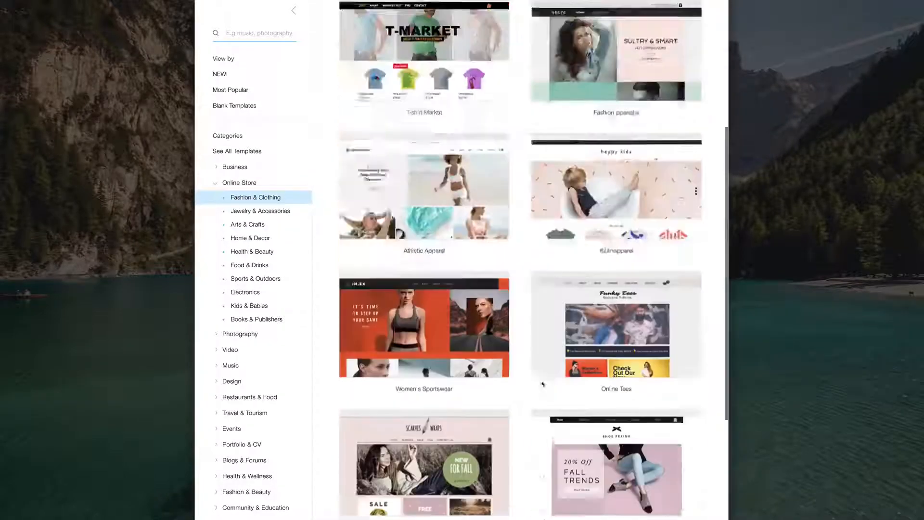
pyautogui.scroll(5, 542, 384)
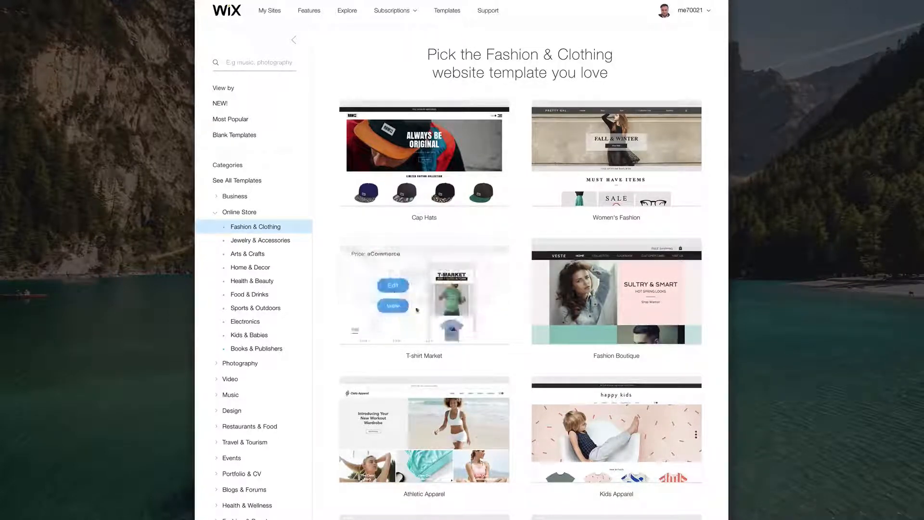
# - Open the T-shirt Market template in the editor and dismiss the Properties panel
pyautogui.click(393, 286)
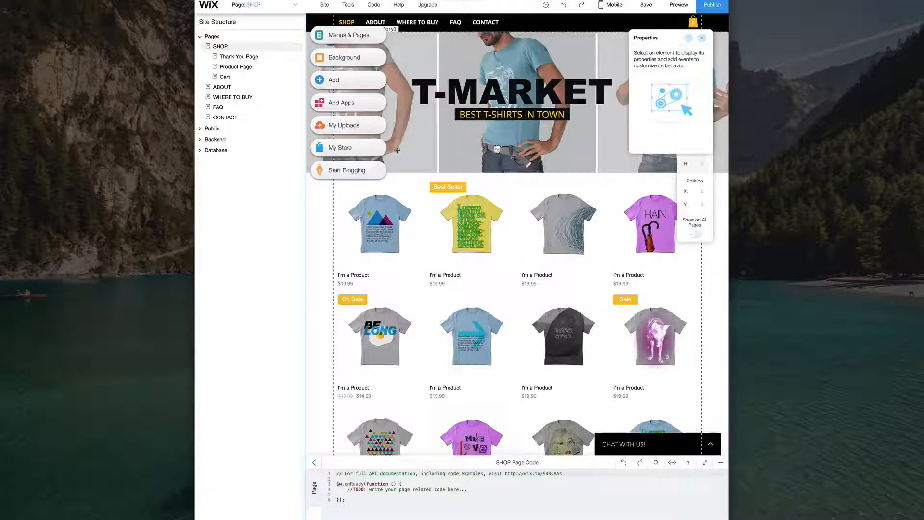
pyautogui.click(702, 38)
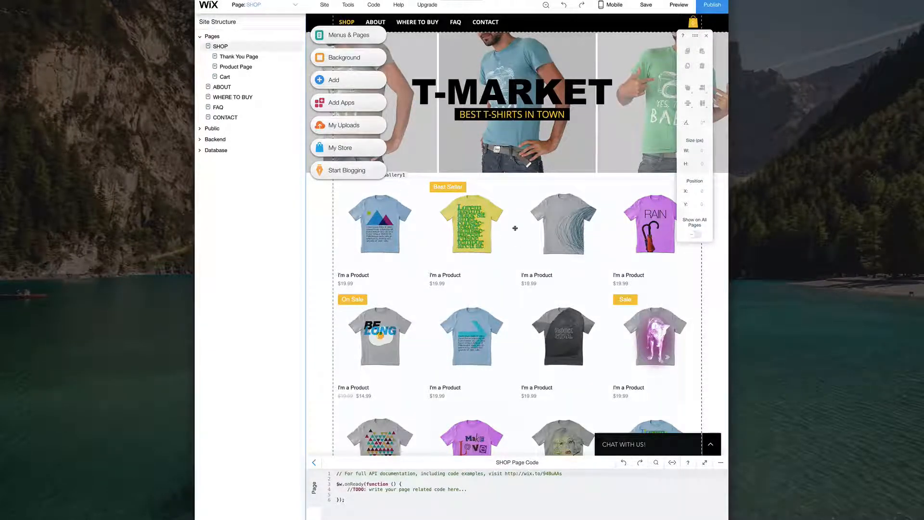
pyautogui.scroll(-3, 540, 243)
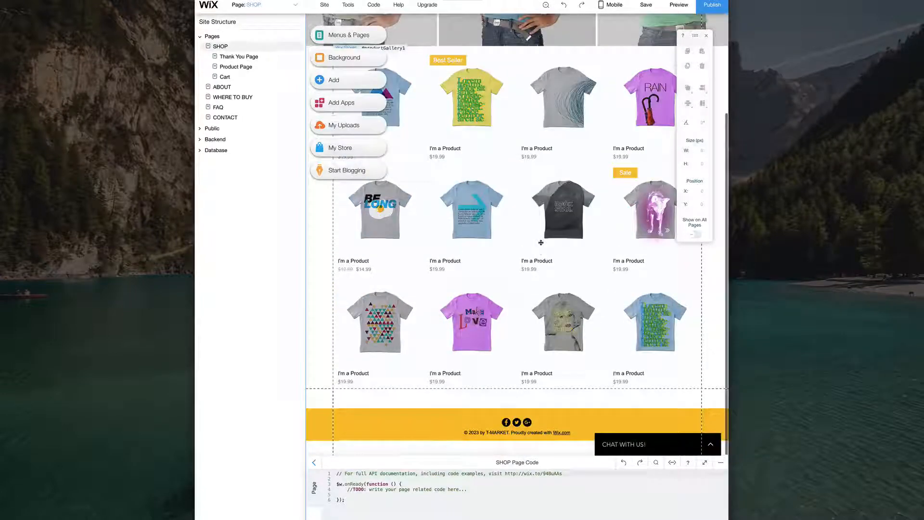
# - Preview the store and open the blue arrow T-shirt's product page
pyautogui.click(679, 4)
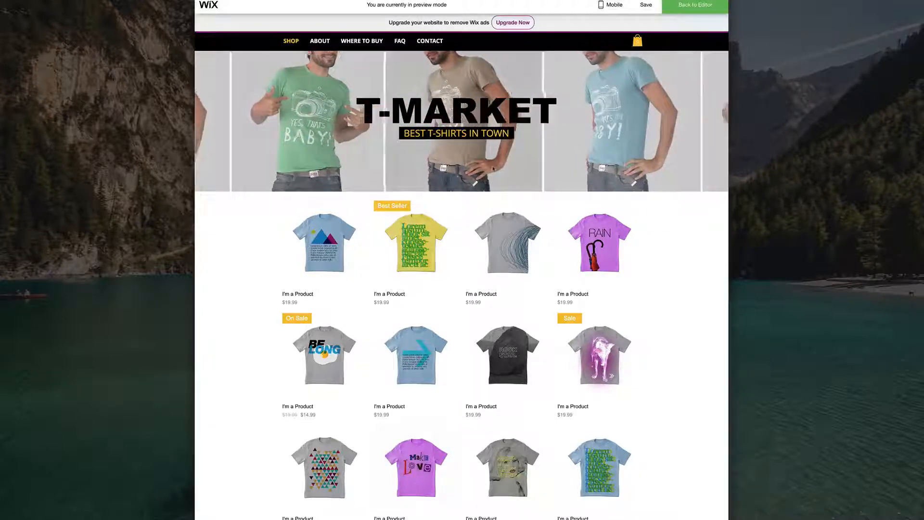
pyautogui.scroll(-2, 337, 250)
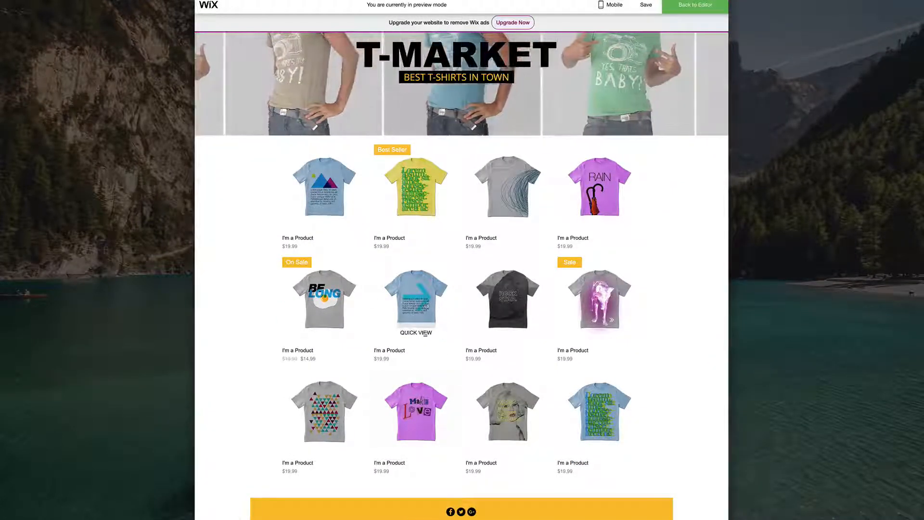
pyautogui.click(419, 295)
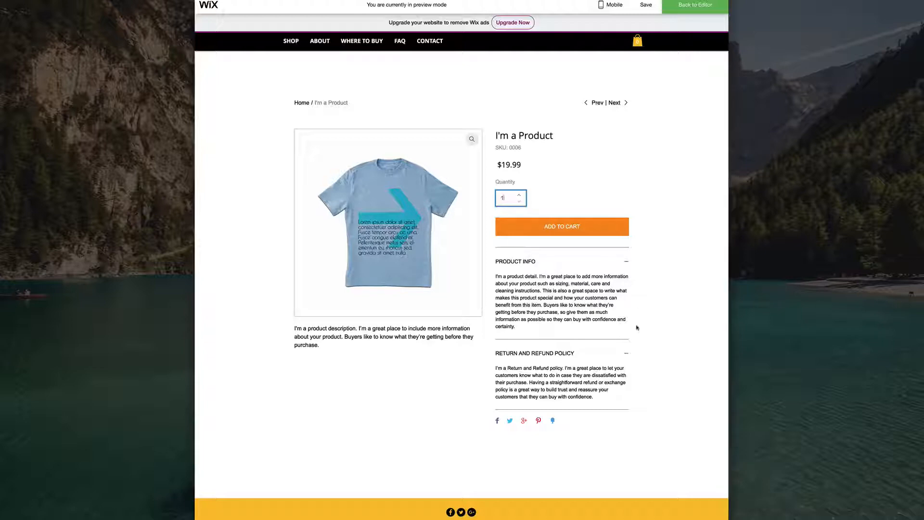
# - Collapse and re-expand the product info and refund sections, add to cart, then return to the editor
pyautogui.click(626, 353)
pyautogui.click(626, 261)
pyautogui.click(626, 261)
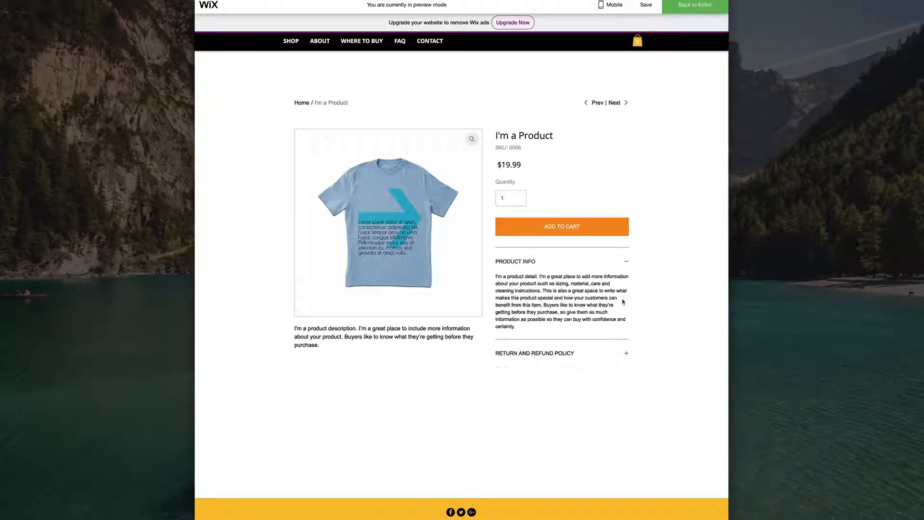
pyautogui.click(625, 354)
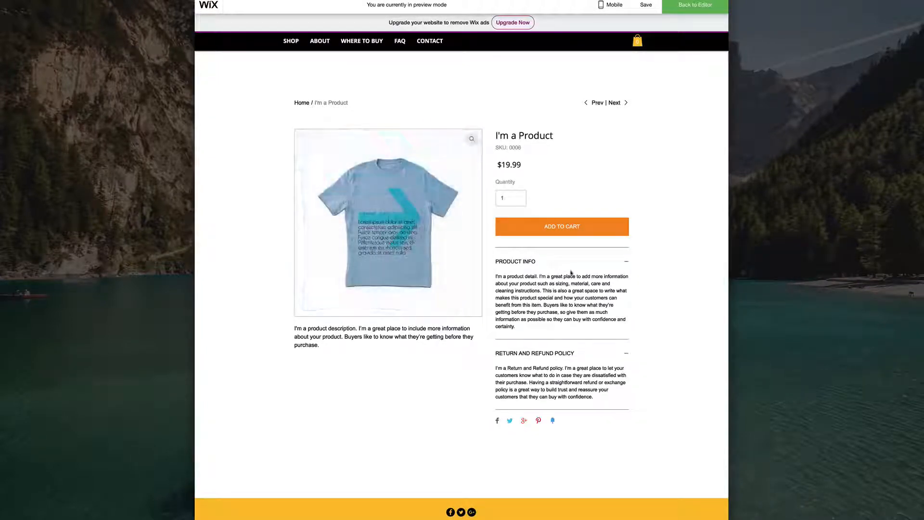
pyautogui.click(558, 230)
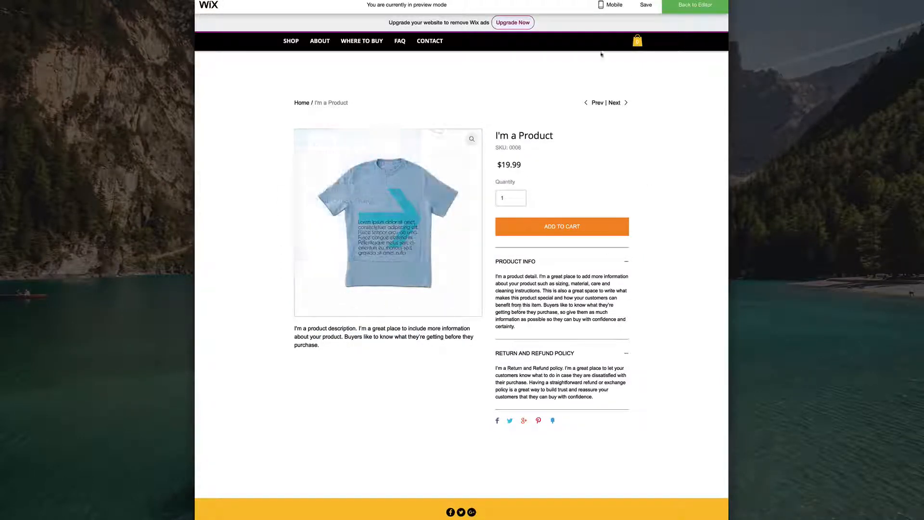
pyautogui.click(690, 6)
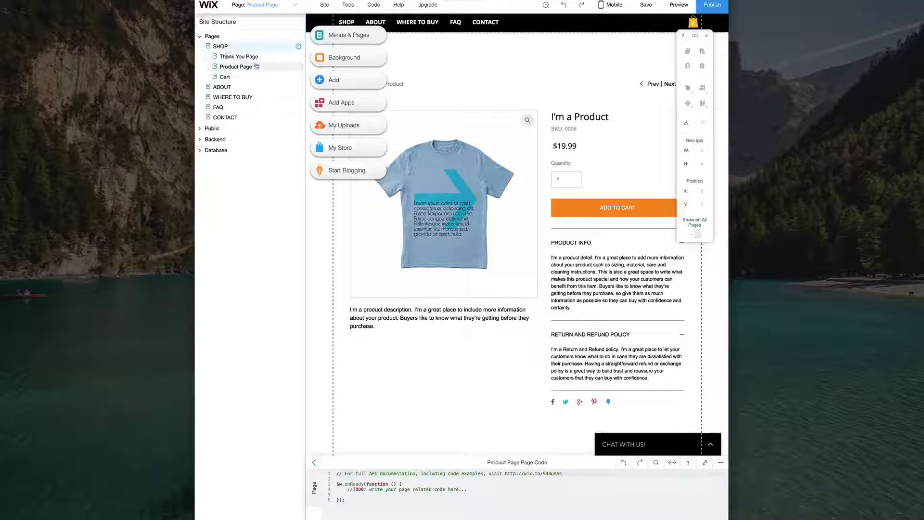
# - Switch through the SHOP, Thank You, Product and Cart pages, ending on the Product Page
pyautogui.click(240, 46)
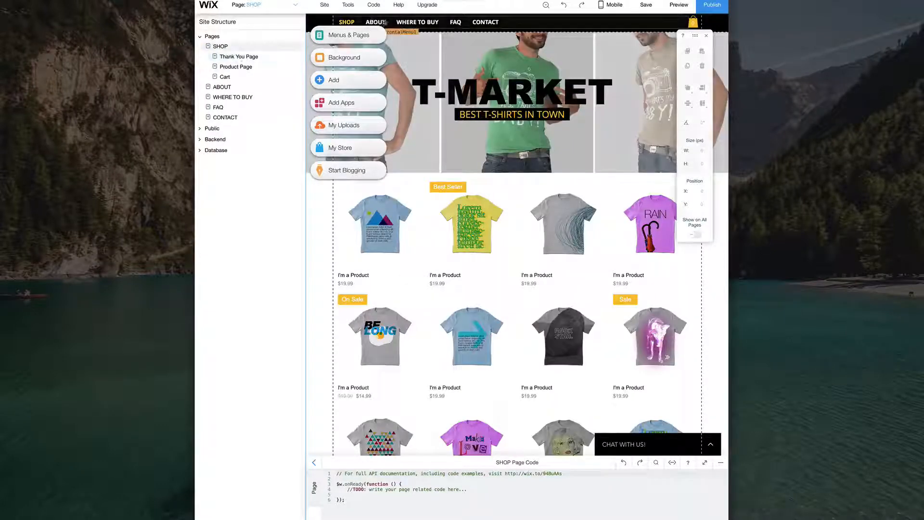
pyautogui.click(252, 57)
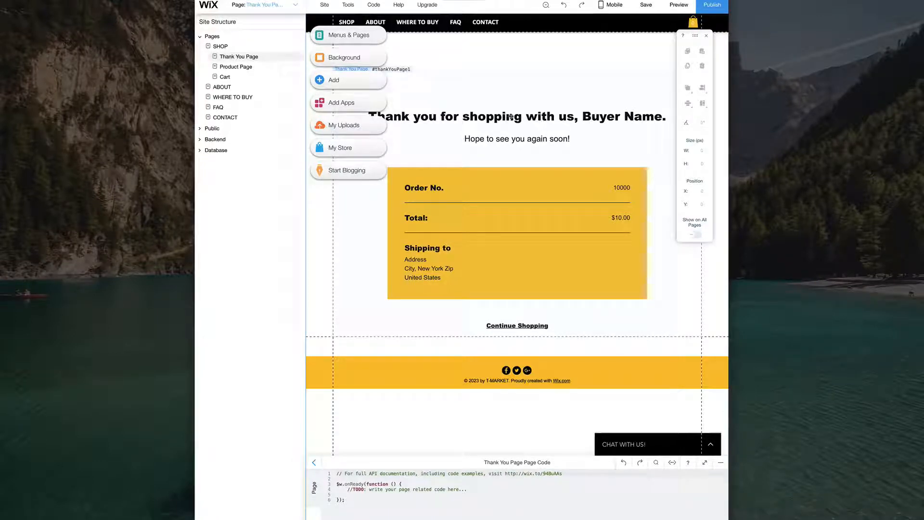
pyautogui.click(230, 67)
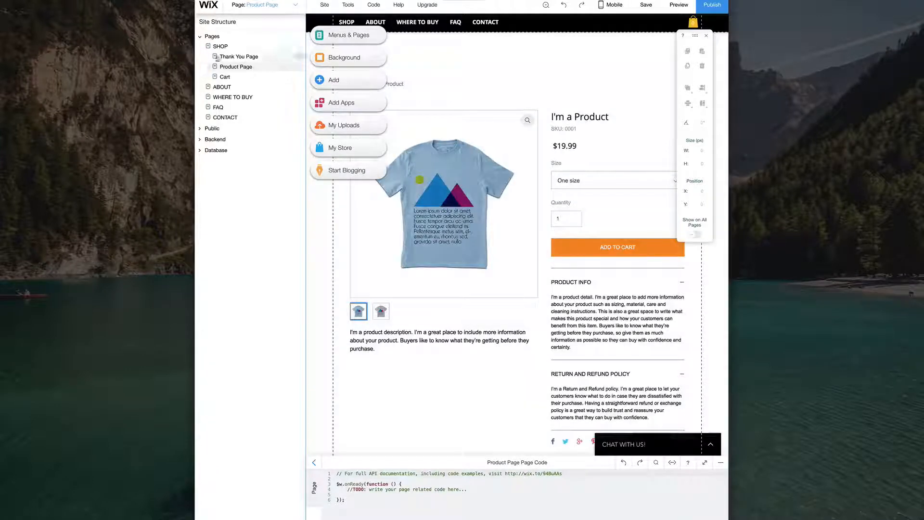
pyautogui.click(226, 76)
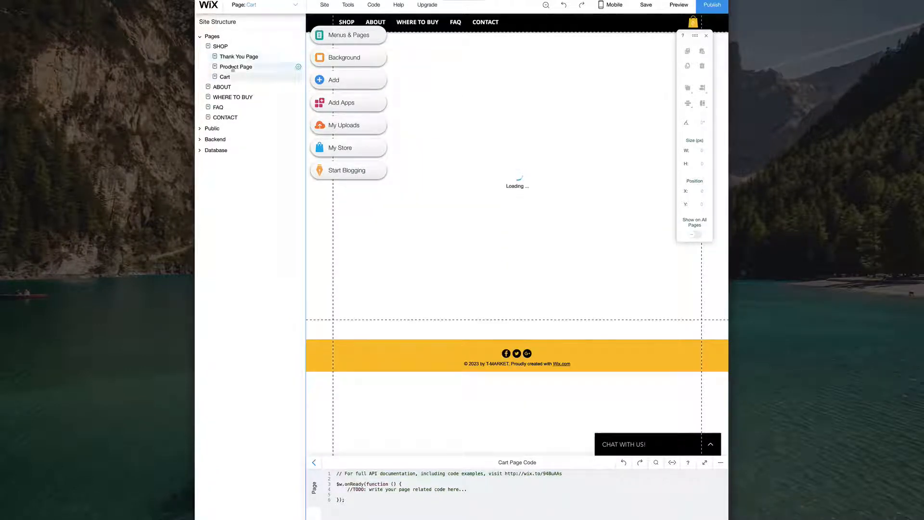
pyautogui.click(236, 67)
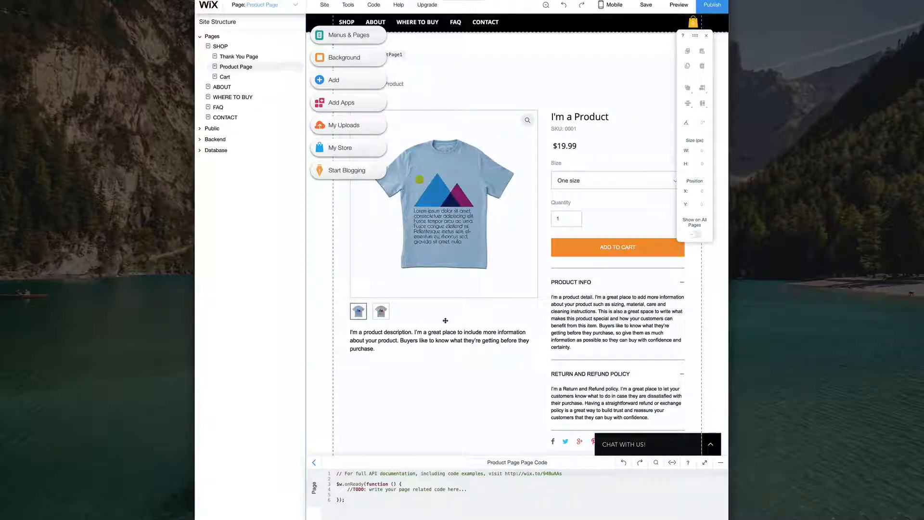
pyautogui.scroll(-2, 445, 321)
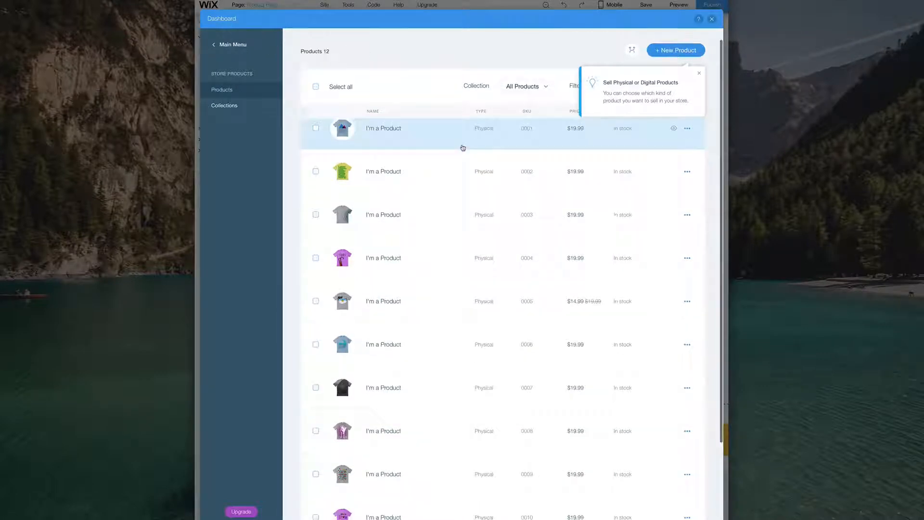
# - Dismiss the product-type tip and open the first 'I'm a Product' T-shirt for editing
pyautogui.scroll(-2, 461, 146)
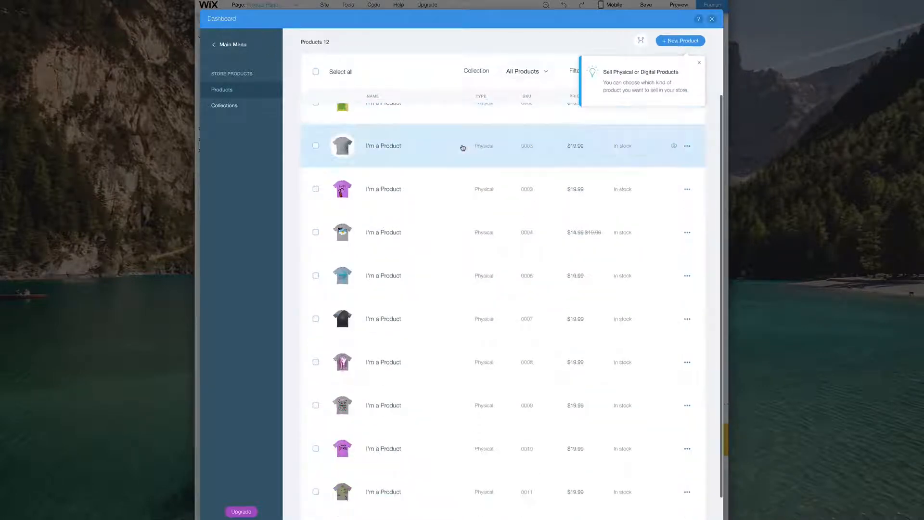
pyautogui.click(698, 62)
pyautogui.scroll(4, 411, 229)
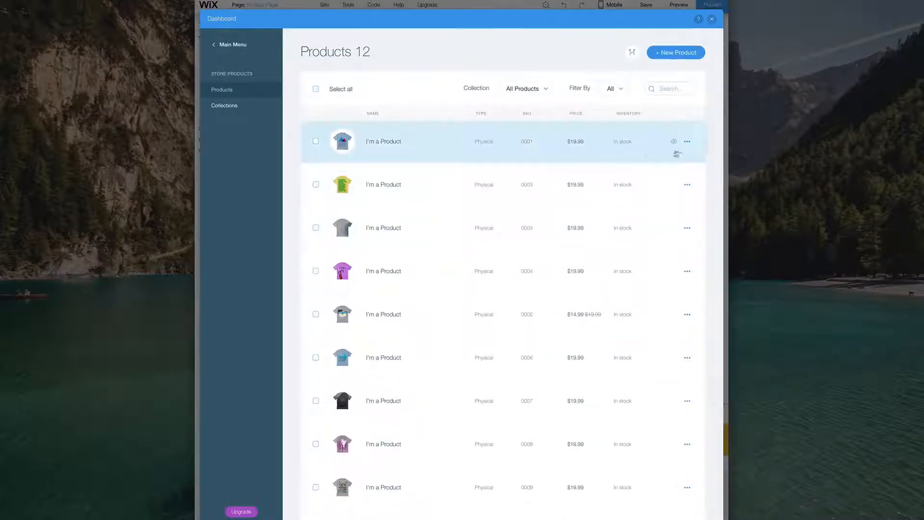
pyautogui.click(687, 142)
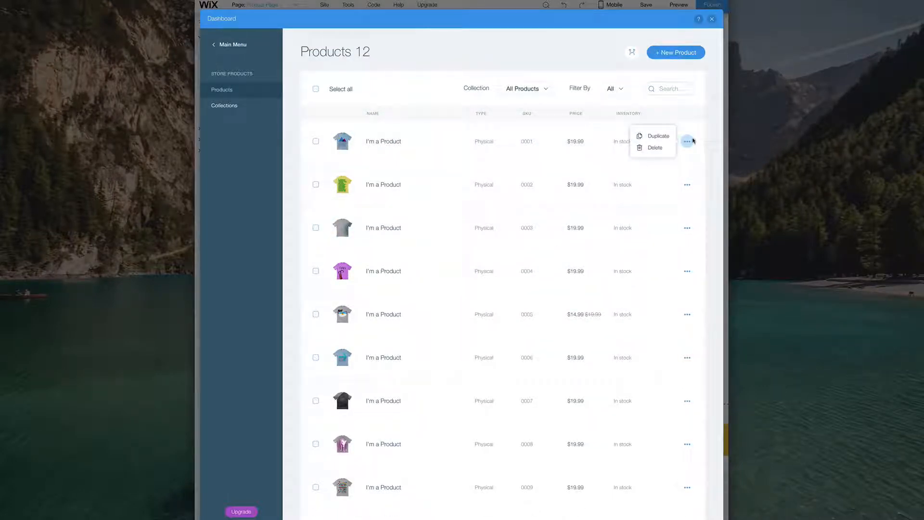
pyautogui.click(343, 146)
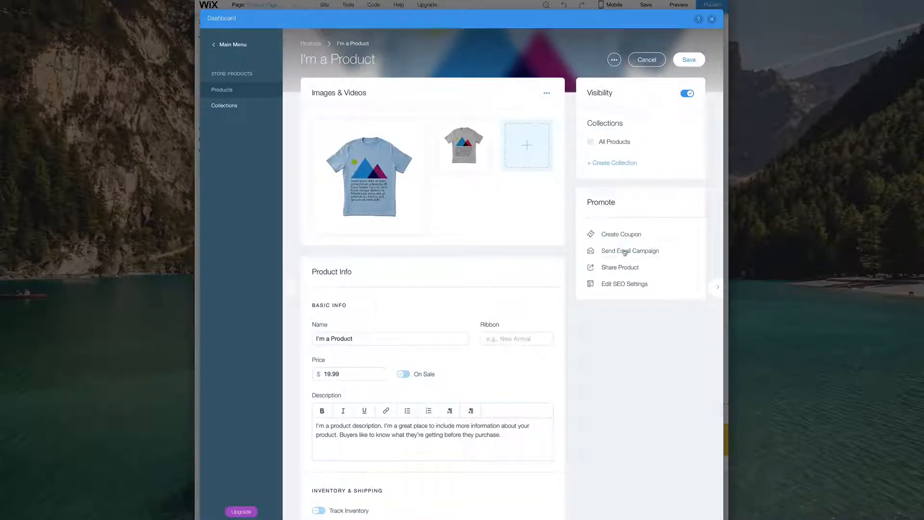
# - Start a new Free Shipping coupon with the code FREE
pyautogui.click(618, 235)
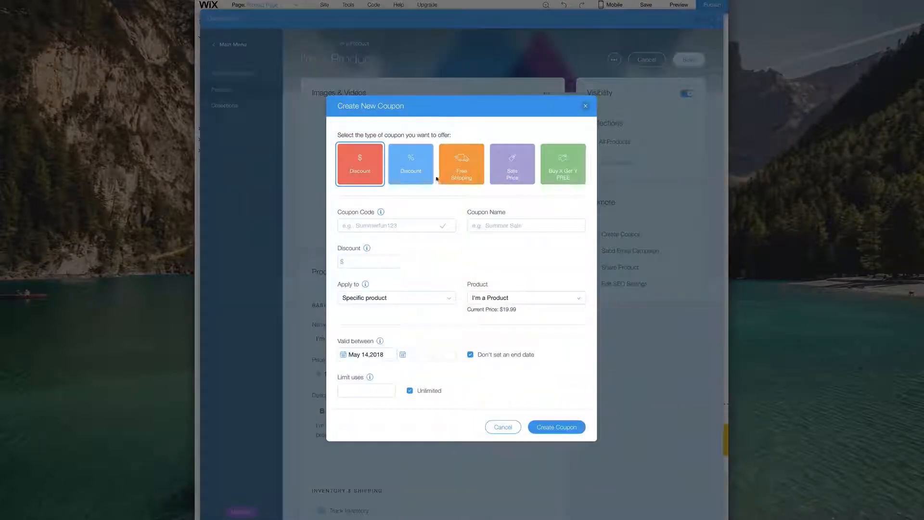
pyautogui.click(465, 171)
pyautogui.click(422, 249)
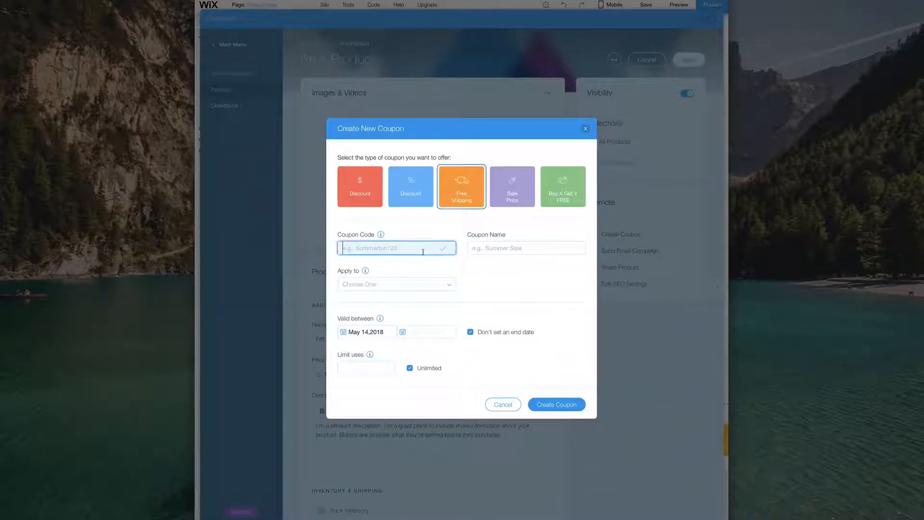
pyautogui.write('F')
pyautogui.press('Tab')
pyautogui.write('FREE')
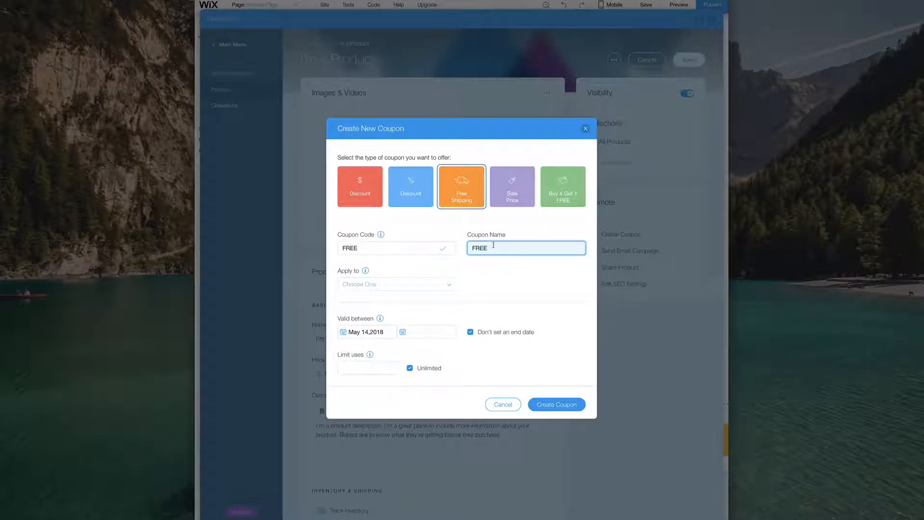
# - Limit the coupon to orders with a minimum subtotal of $10 and create it
pyautogui.click(387, 285)
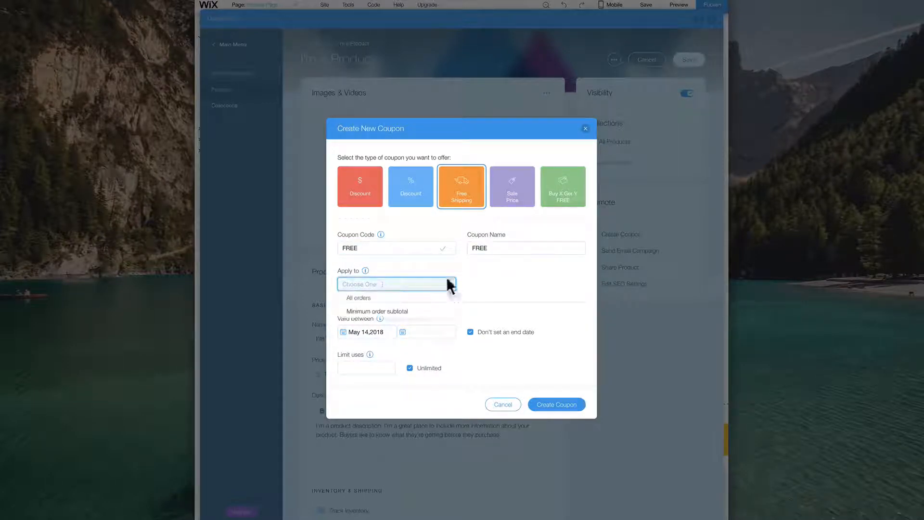
pyautogui.click(393, 299)
pyautogui.click(388, 285)
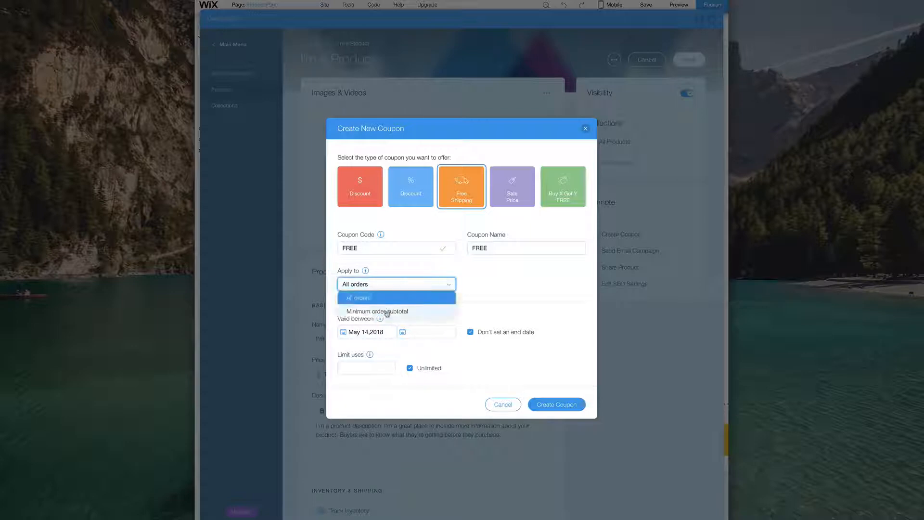
pyautogui.click(387, 311)
pyautogui.click(472, 288)
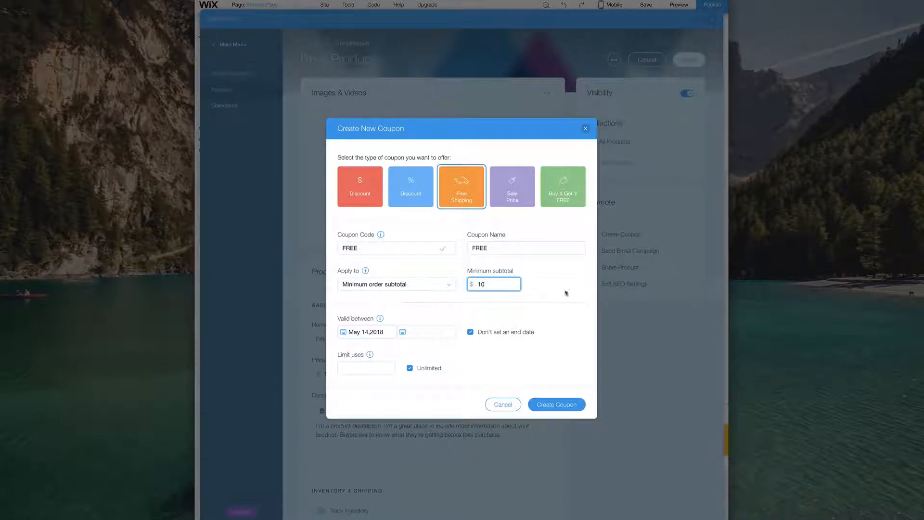
pyautogui.click(545, 300)
pyautogui.click(557, 405)
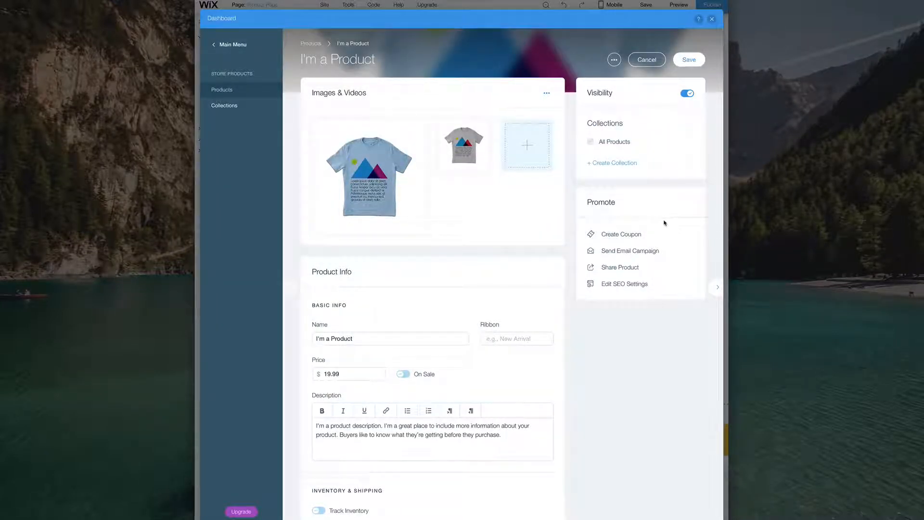
# - Rename the product to 'The You by Breakdown How To'
pyautogui.scroll(-1, 524, 302)
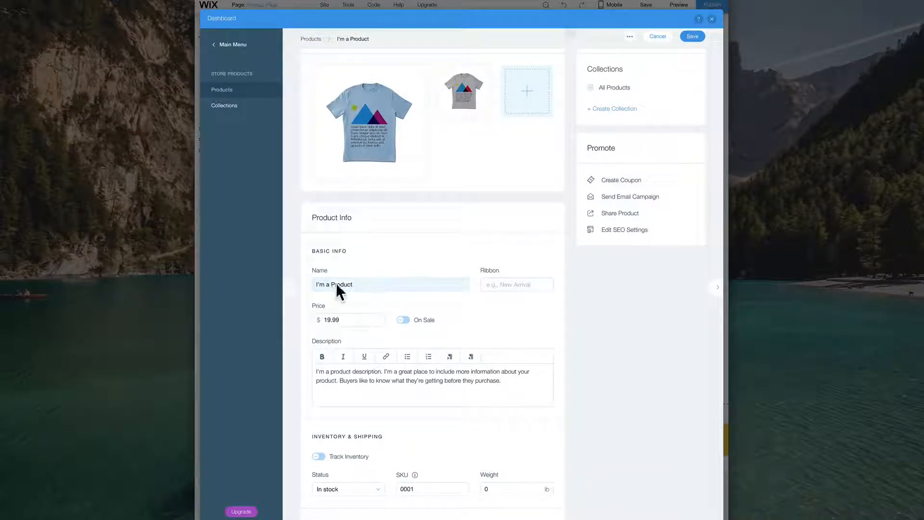
pyautogui.moveTo(370, 285); pyautogui.dragTo(306, 281)
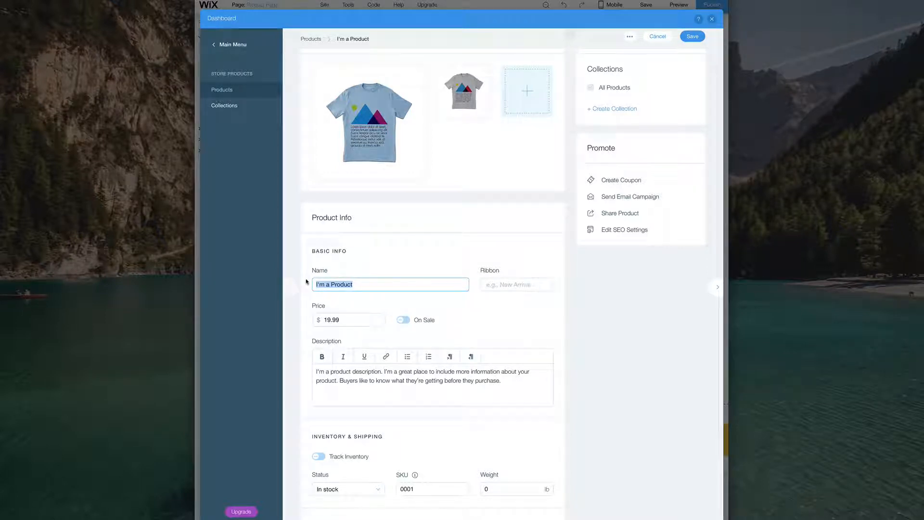
pyautogui.write('You')
pyautogui.hotkey('ctrl', 'a')
pyautogui.write('The ')
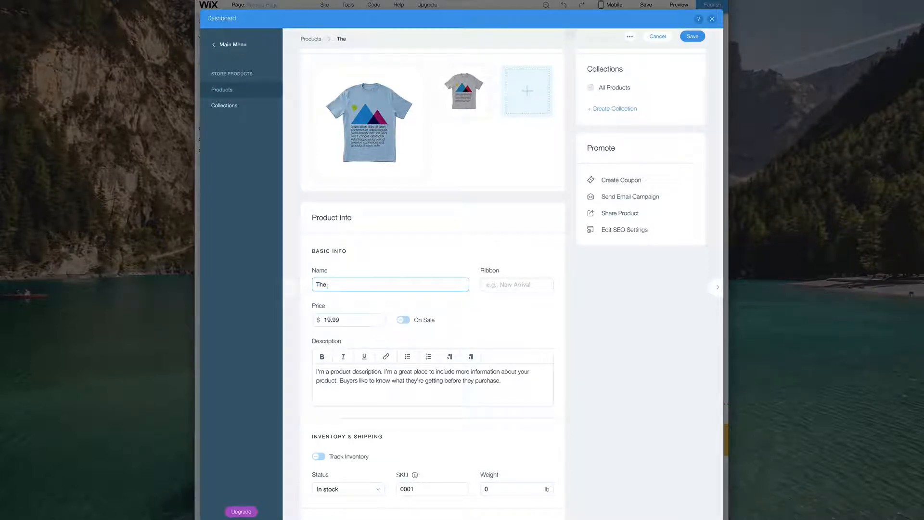
pyautogui.write('B You by Breakdown How To')
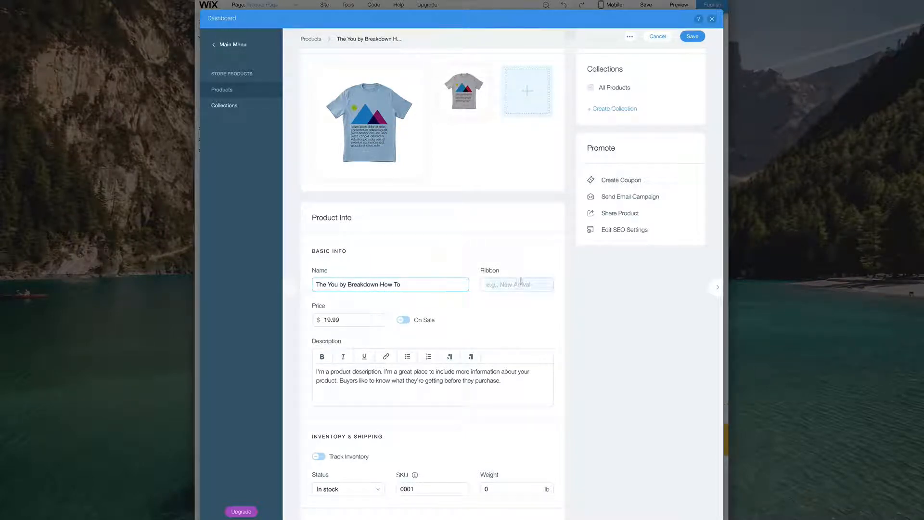
# - Give the product a Sale ribbon
pyautogui.click(523, 285)
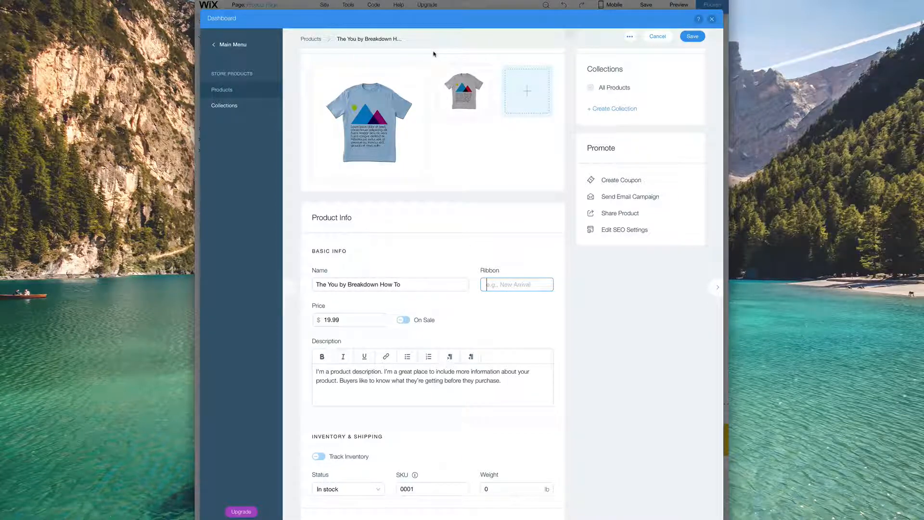
pyautogui.write('SALE')
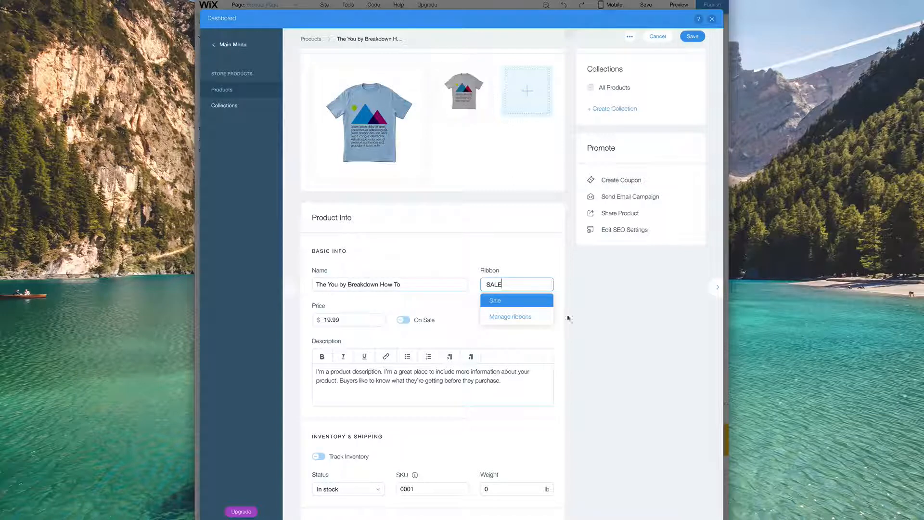
pyautogui.click(514, 298)
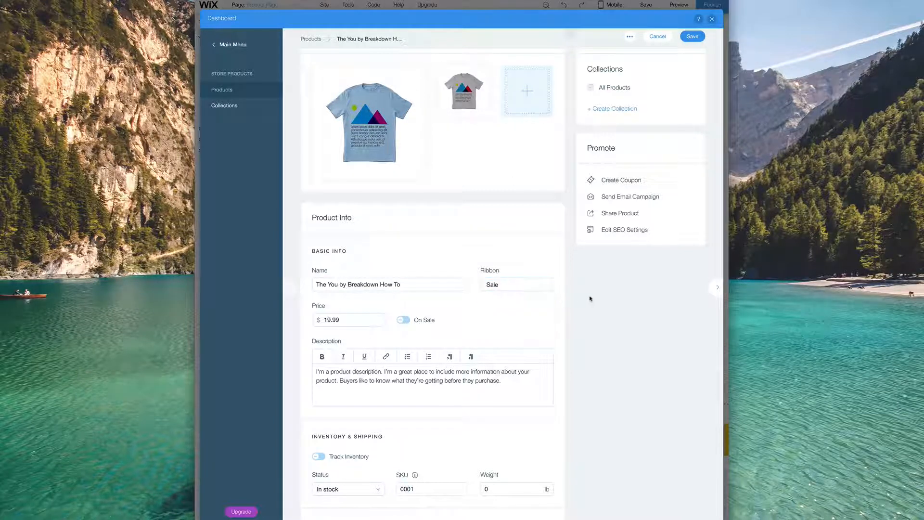
# - Set the price to 24.99 and put the product on sale at $34.99
pyautogui.doubleClick(340, 319)
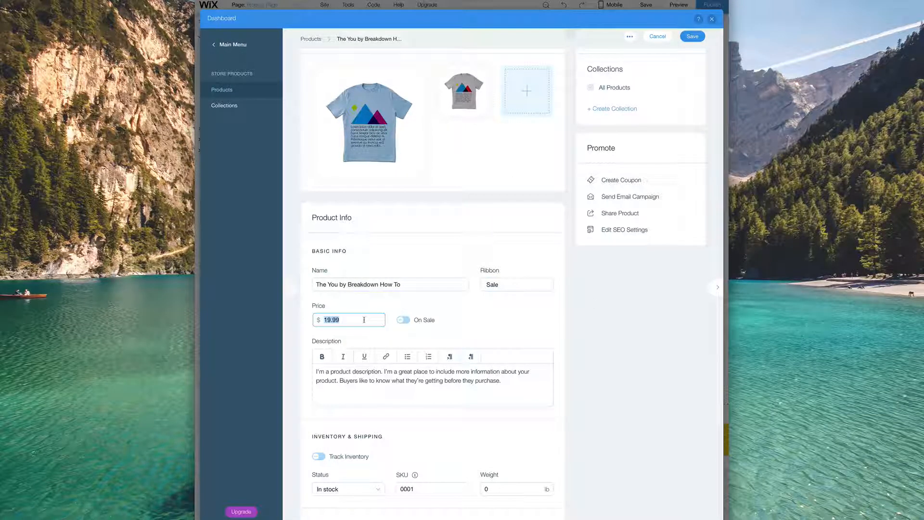
pyautogui.write('24.99')
pyautogui.click(403, 320)
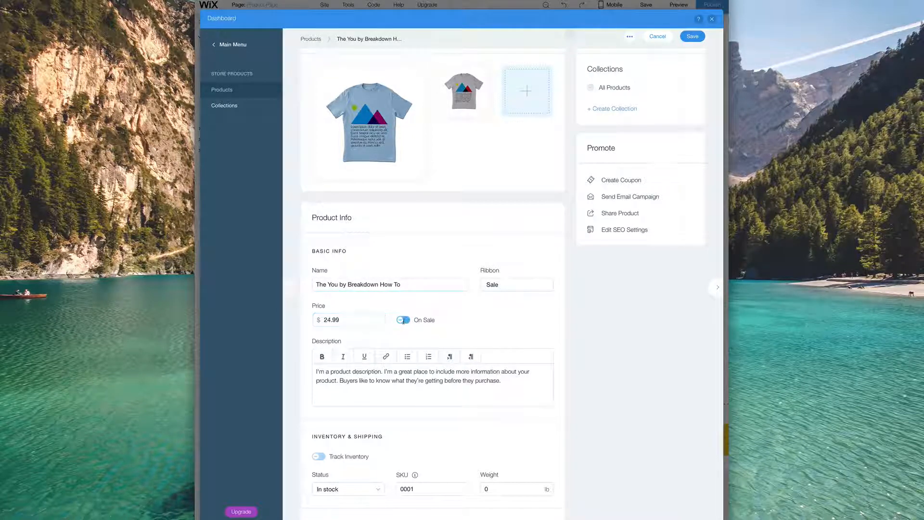
pyautogui.click(329, 354)
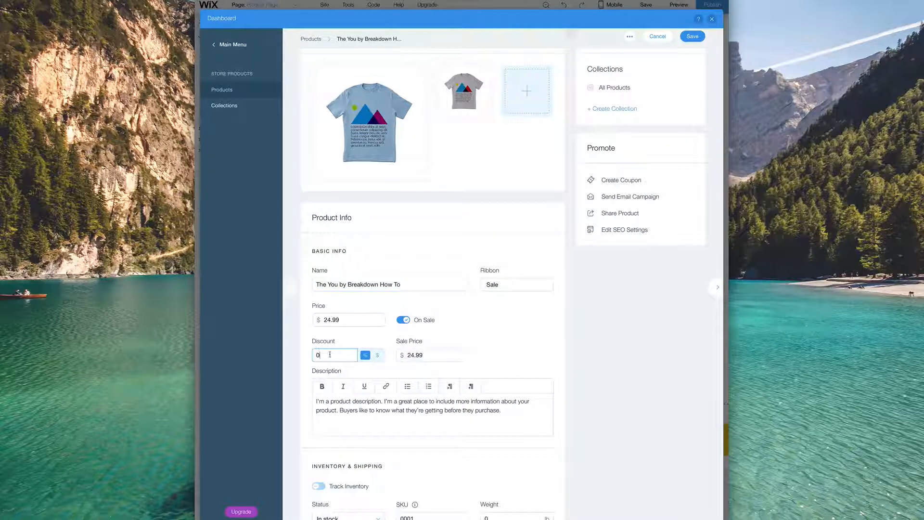
pyautogui.click(432, 354)
pyautogui.press('BackSpace')
pyautogui.press('BackSpace')
pyautogui.press('BackSpace')
pyautogui.press('BackSpace')
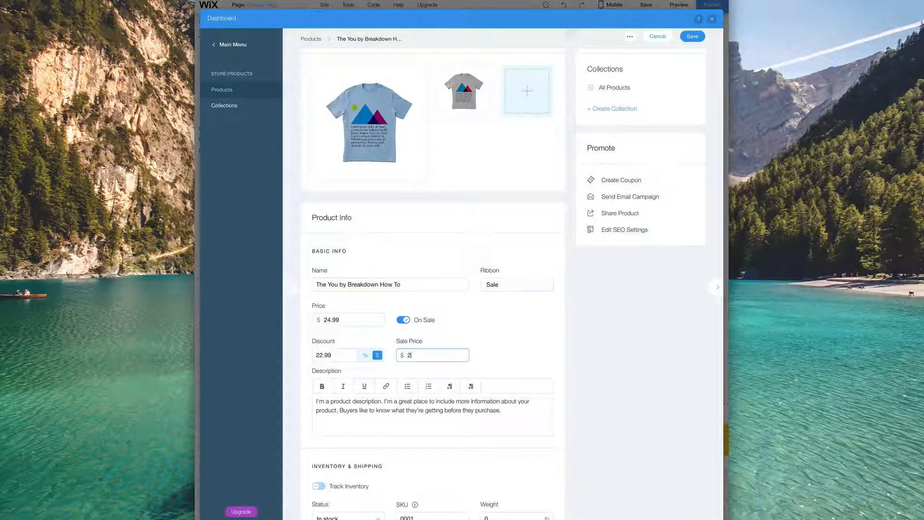
pyautogui.press('BackSpace')
pyautogui.write('-10')
pyautogui.scroll(-1, 387, 388)
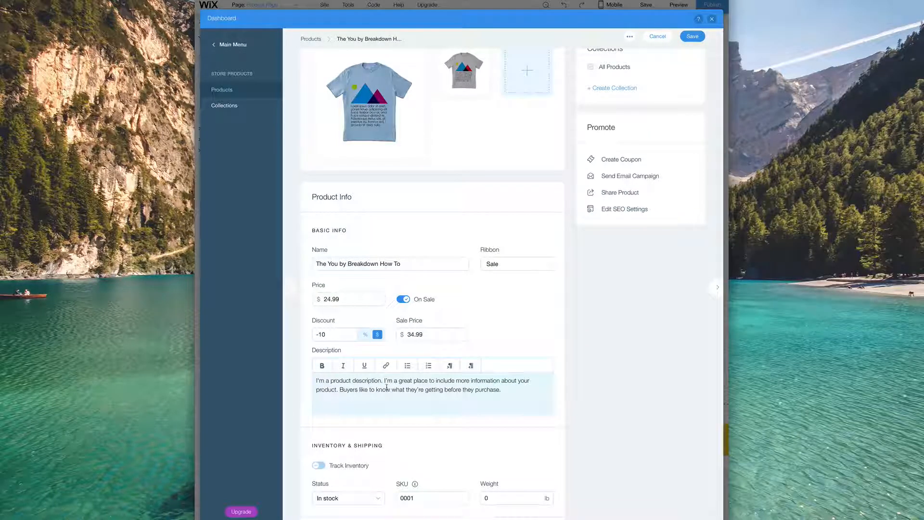
pyautogui.scroll(-3, 401, 399)
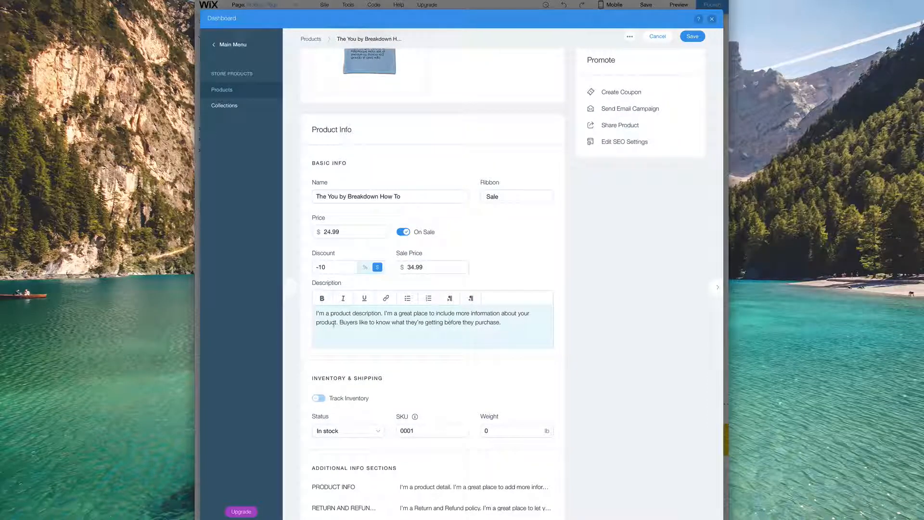
pyautogui.scroll(-3, 553, 334)
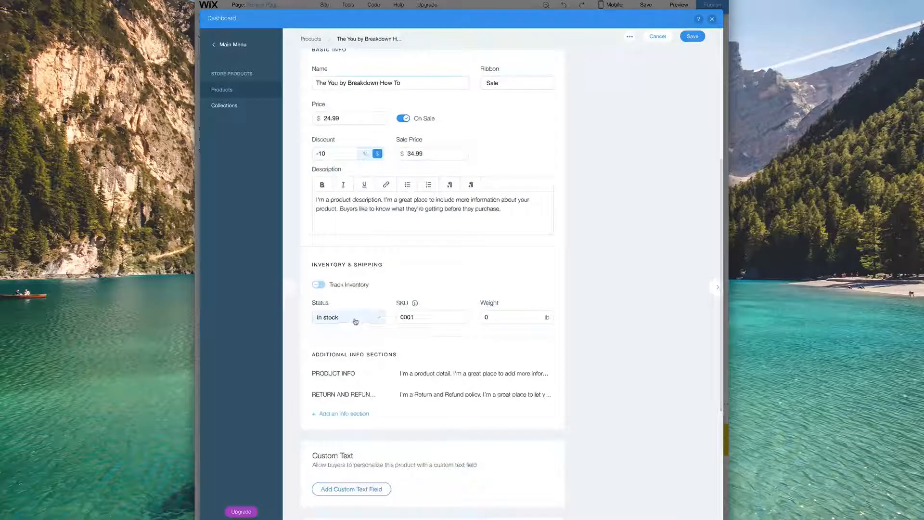
# - Turn on inventory tracking with 124 in stock and set the weight to 1.3 lb
pyautogui.click(319, 284)
pyautogui.click(342, 318)
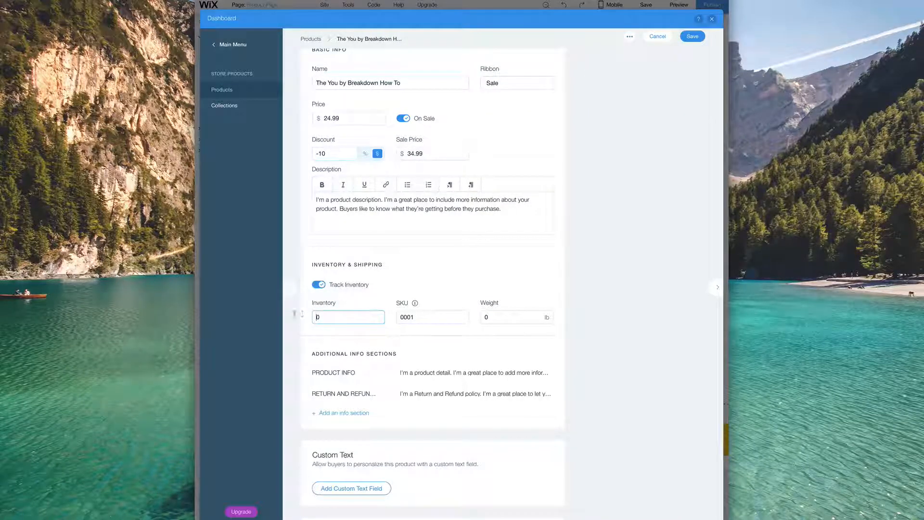
pyautogui.press('BackSpace')
pyautogui.write('124')
pyautogui.moveTo(415, 303)
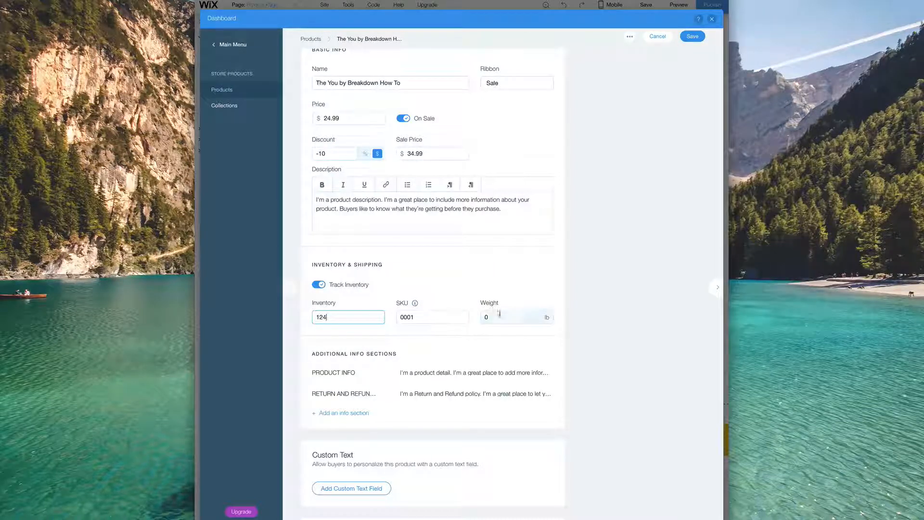
pyautogui.click(526, 317)
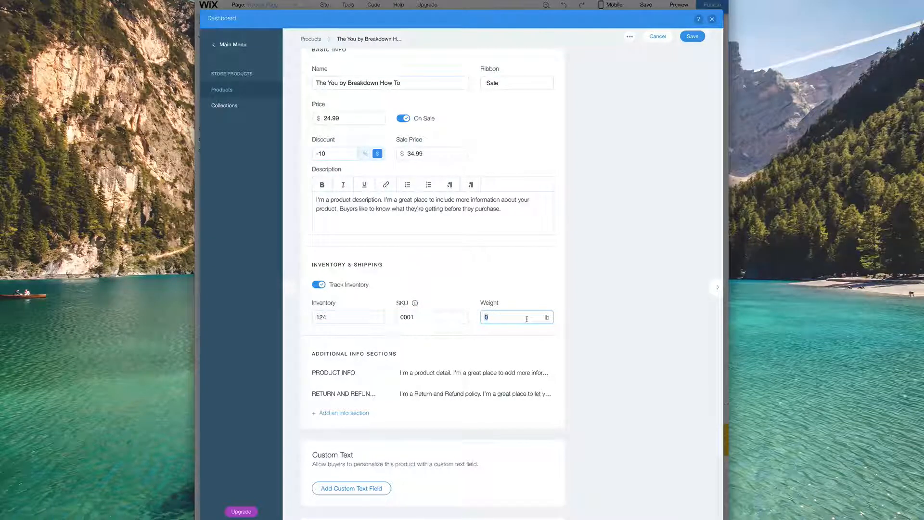
pyautogui.write('1.3')
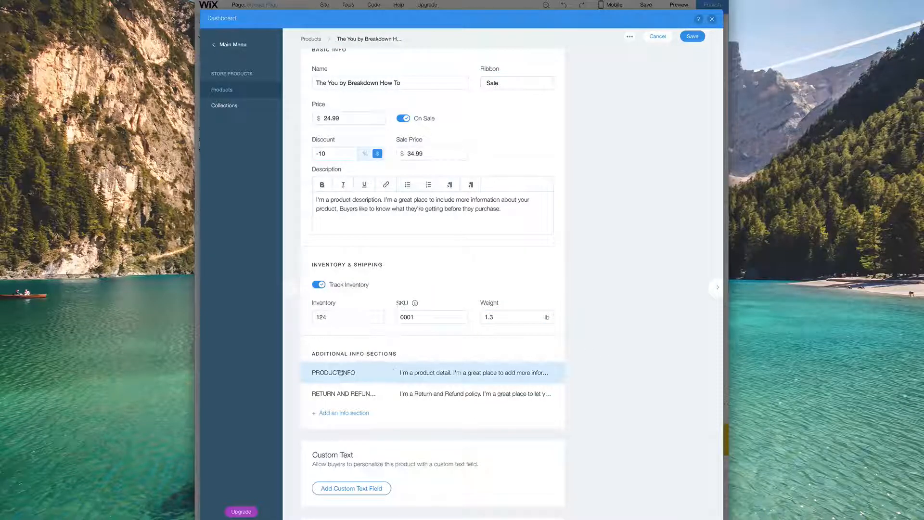
# - Review the PRODUCT INFO and RETURN AND REFUND POLICY sections without changes
pyautogui.click(354, 373)
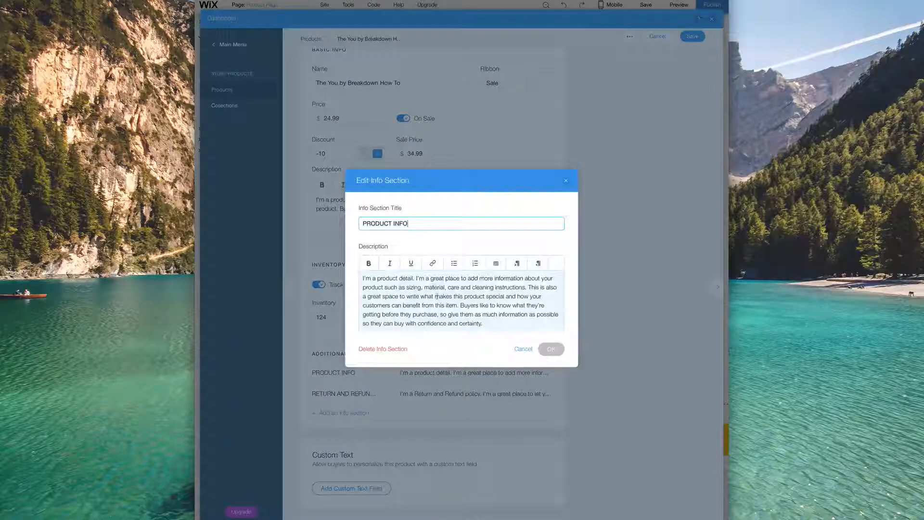
pyautogui.click(566, 181)
pyautogui.click(346, 393)
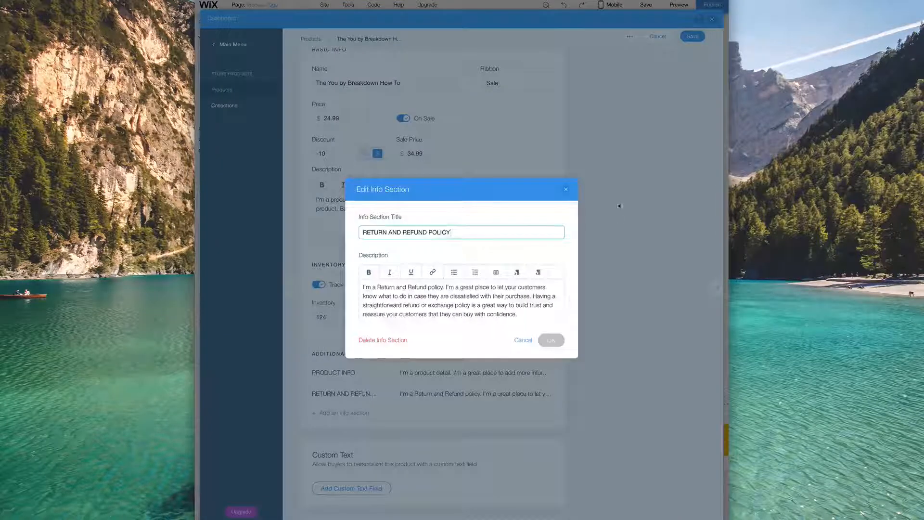
pyautogui.click(566, 189)
# - Add a QUIRKS info section with the description 'QUIRKS!!!'
pyautogui.click(359, 413)
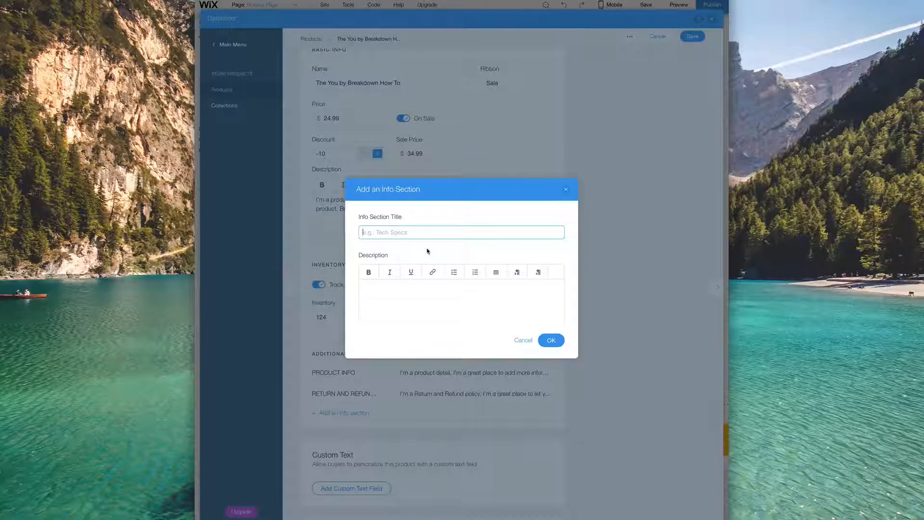
pyautogui.write('QUIRKS')
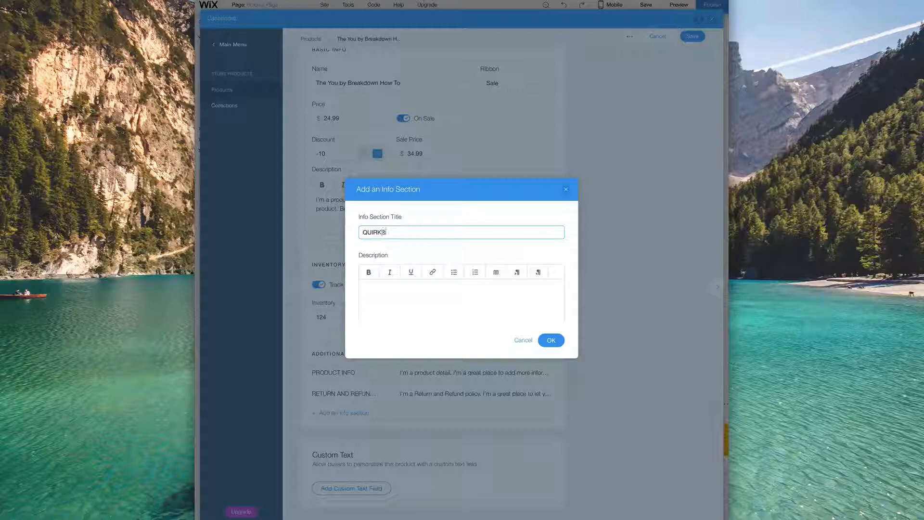
pyautogui.click(477, 305)
pyautogui.write('QUI')
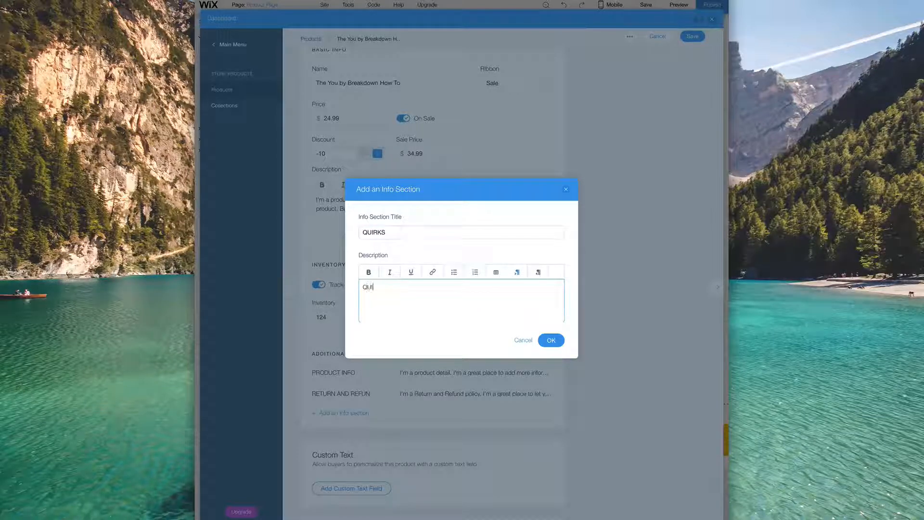
pyautogui.write('RKS!!!')
pyautogui.click(551, 340)
pyautogui.scroll(-1, 415, 421)
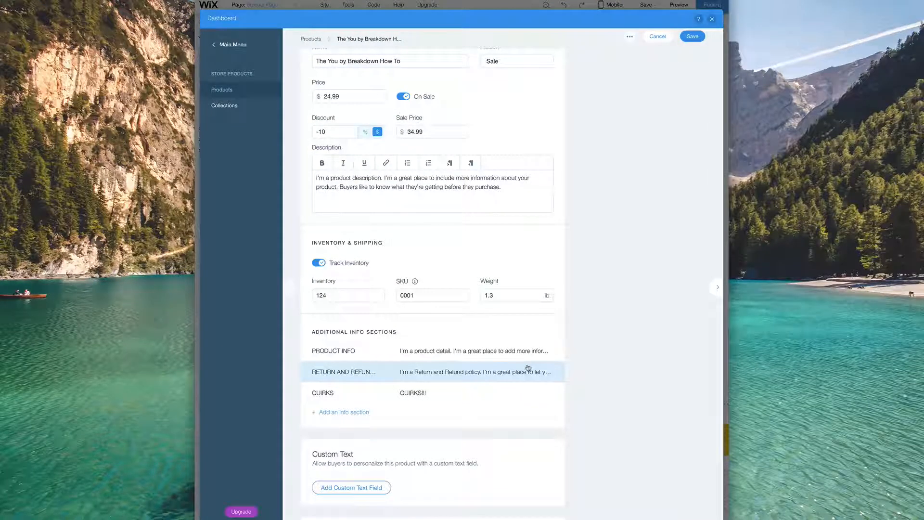
# - Enable custom text with the prompt 'What should your shirt say?' and a 500-character limit
pyautogui.scroll(-3, 495, 402)
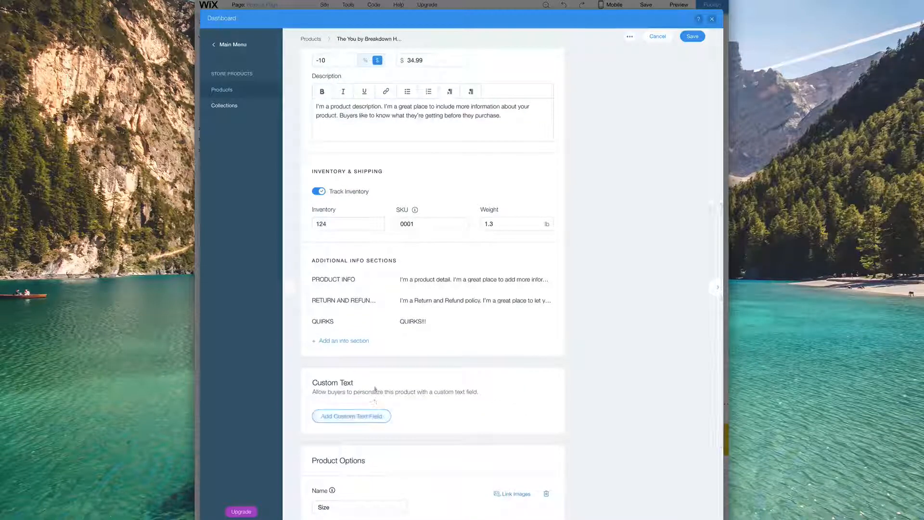
pyautogui.click(353, 415)
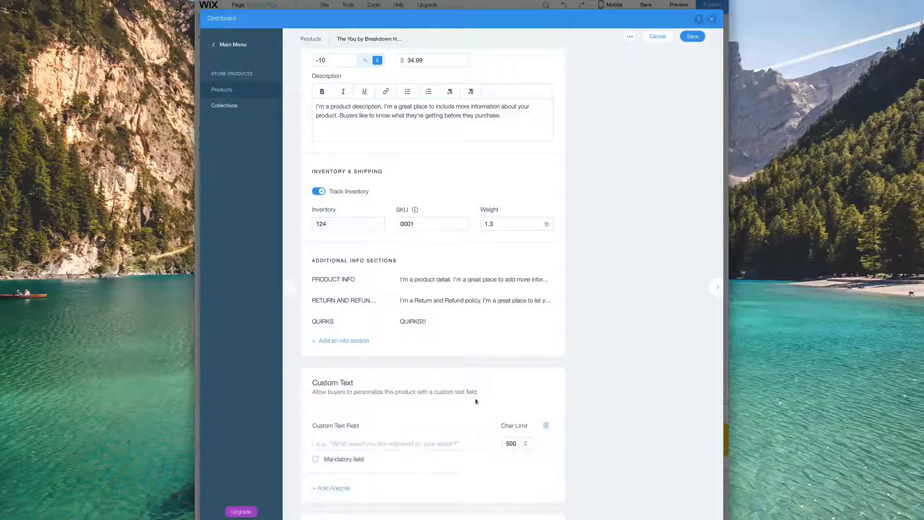
pyautogui.click(419, 444)
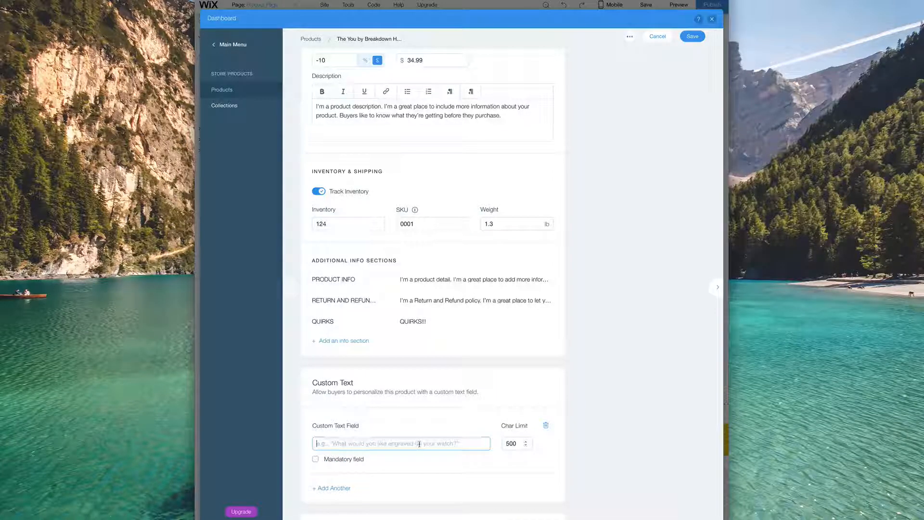
pyautogui.write('Wh')
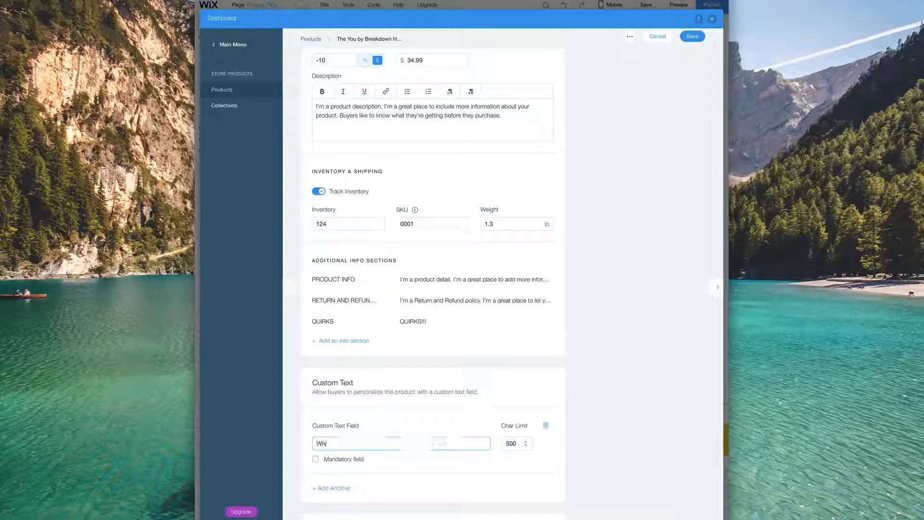
pyautogui.write('at shiuld your shirt say?')
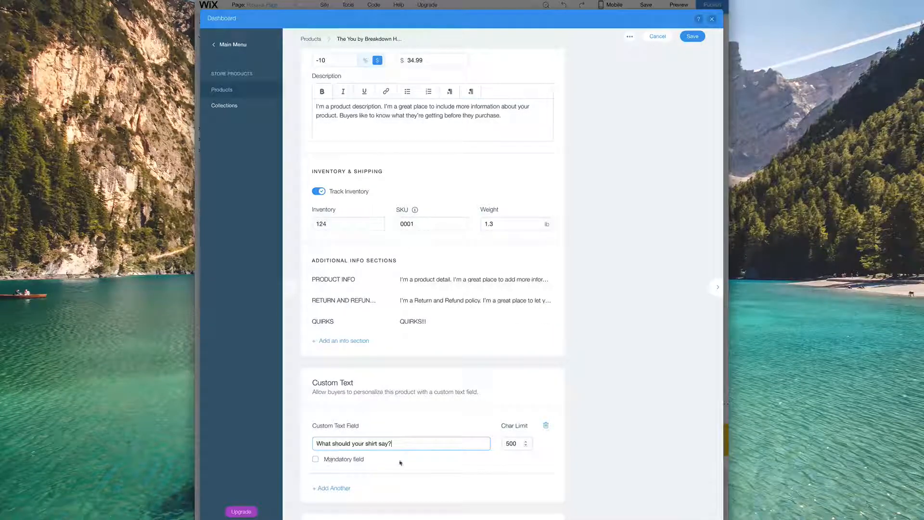
pyautogui.scroll(-1, 401, 462)
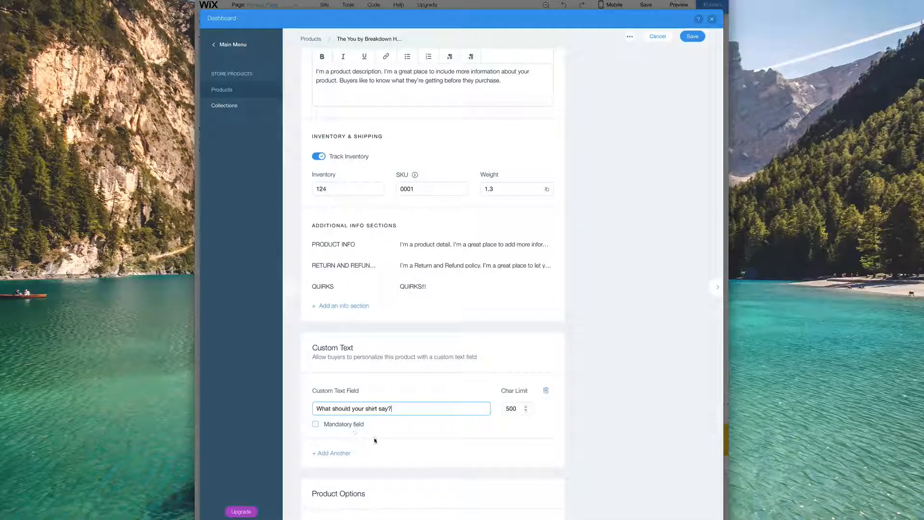
# - Delete the One size choice from the Size option
pyautogui.scroll(-2, 382, 450)
pyautogui.scroll(-2, 380, 448)
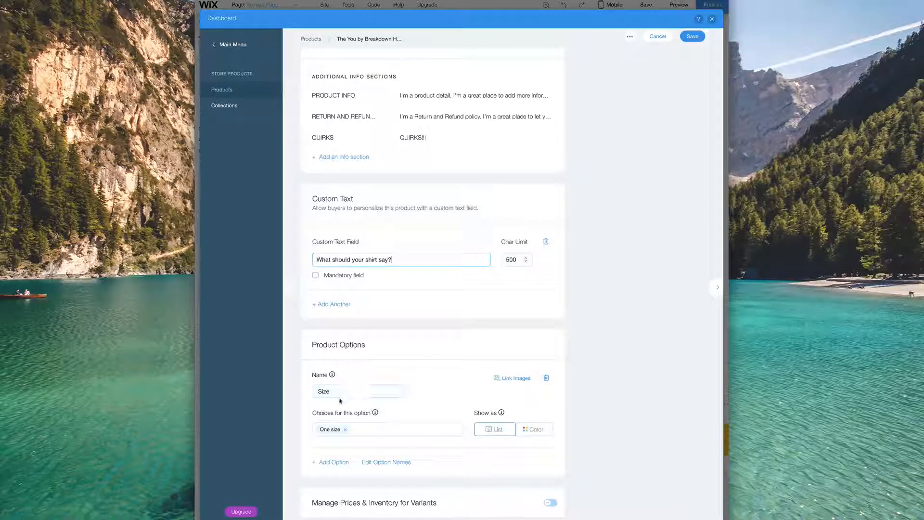
pyautogui.moveTo(316, 412); pyautogui.dragTo(362, 412)
pyautogui.click(362, 412)
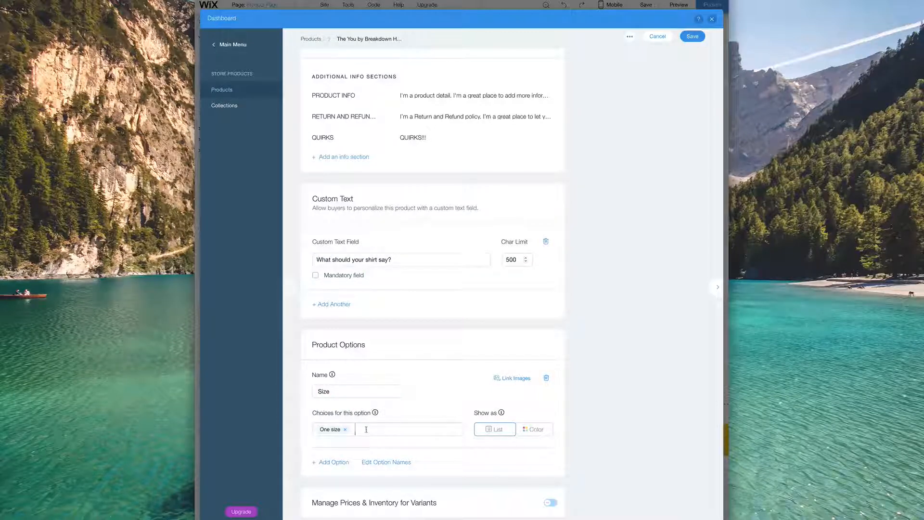
pyautogui.click(366, 429)
pyautogui.press('BackSpace')
# - Add Small, Medium, Large and X-Large as the Size option's choices
pyautogui.write('Small')
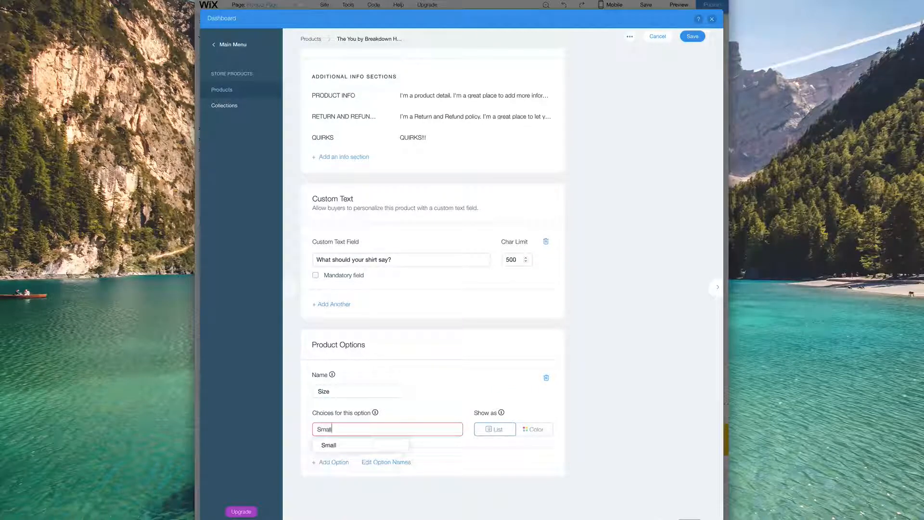
pyautogui.press('Return')
pyautogui.write('Medium')
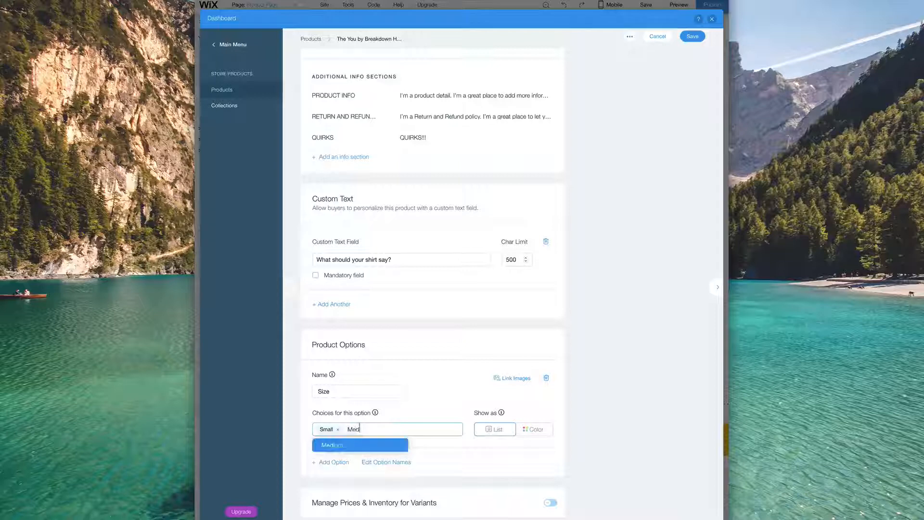
pyautogui.press('Return')
pyautogui.write('Large')
pyautogui.press('Return')
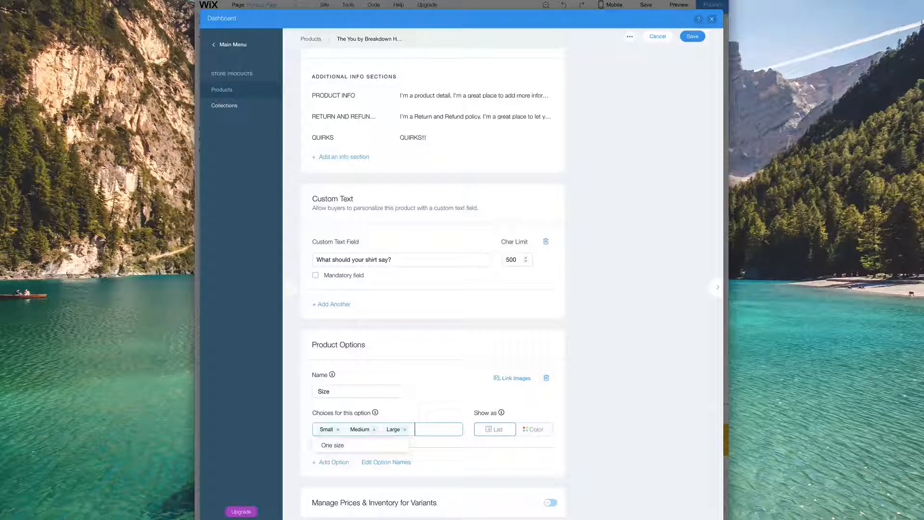
pyautogui.write('Ext')
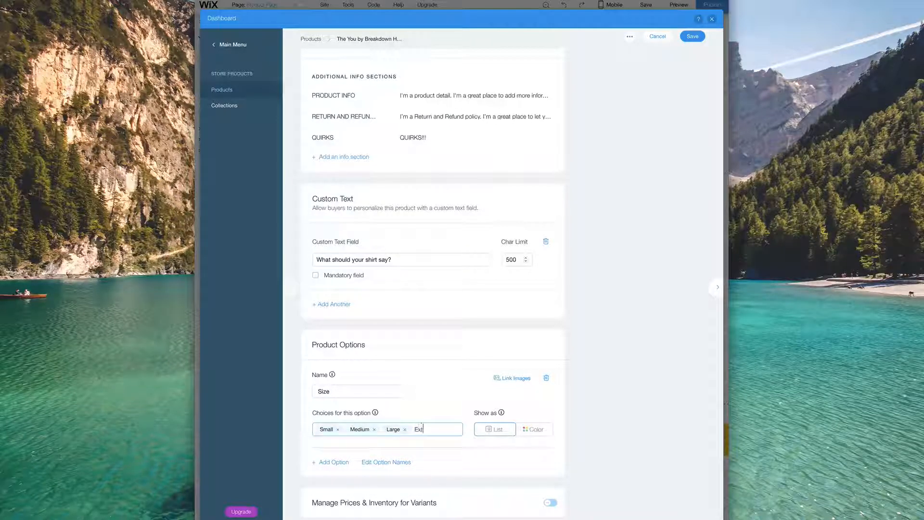
pyautogui.write('ra')
pyautogui.press('BackSpace')
pyautogui.press('BackSpace')
pyautogui.press('BackSpace')
pyautogui.press('BackSpace')
pyautogui.write('X')
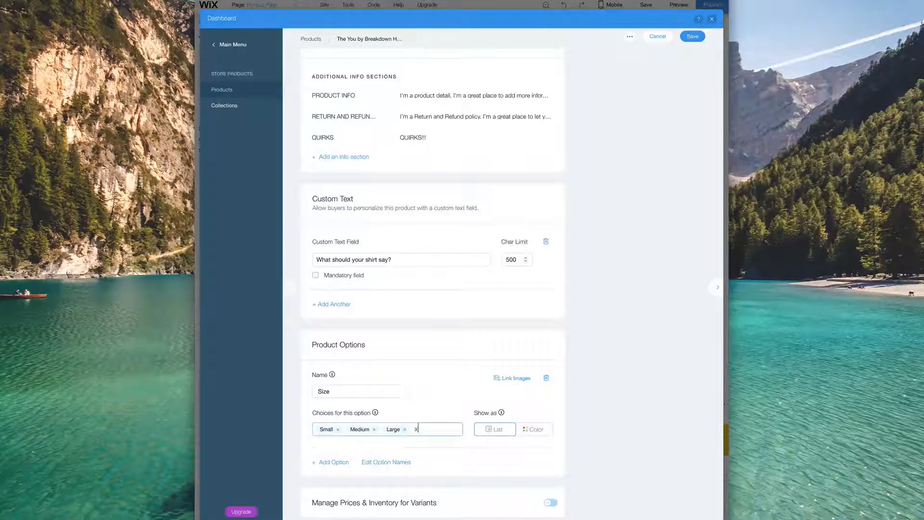
pyautogui.write('-Large')
pyautogui.press('Return')
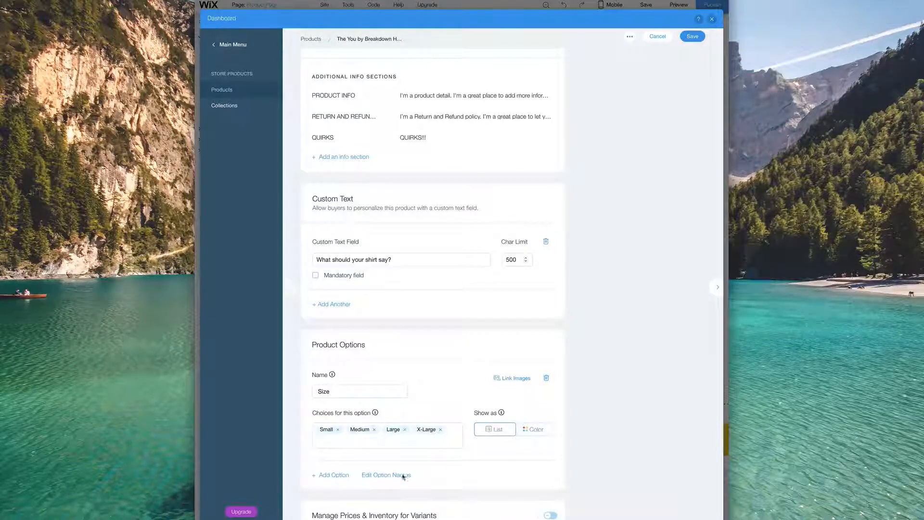
# - Add a second product option named Color, shown as colour swatches
pyautogui.click(339, 476)
pyautogui.scroll(-1, 450, 431)
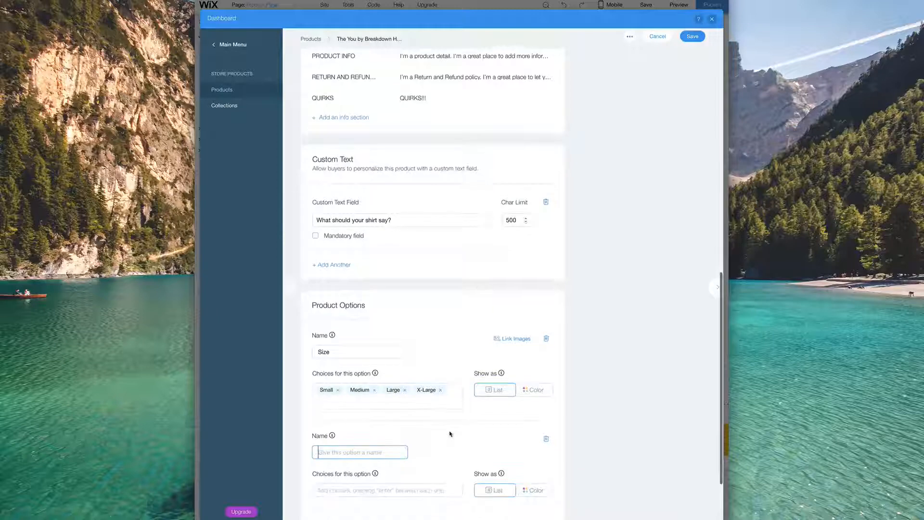
pyautogui.write('Color')
pyautogui.press('Return')
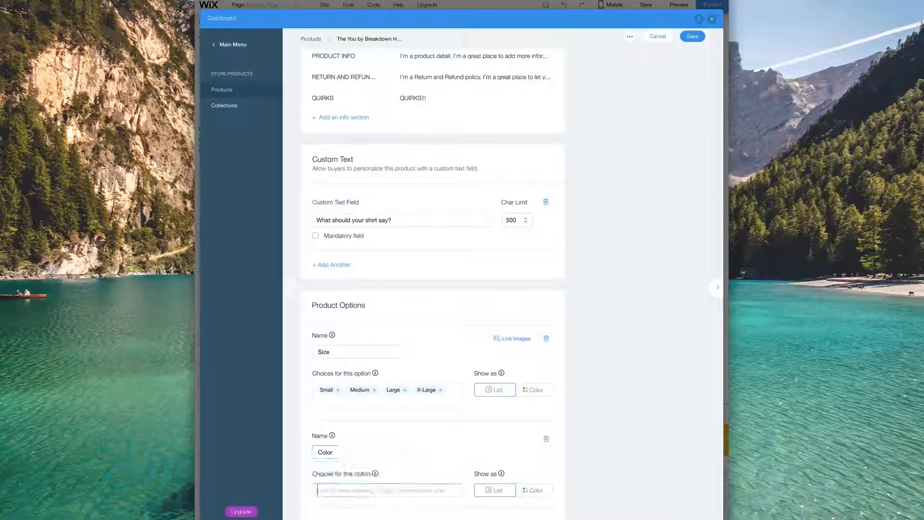
pyautogui.click(533, 490)
pyautogui.scroll(-1, 584, 457)
# - Pick Black, Purple, Yellow and Grey as the Color option's choices
pyautogui.click(363, 439)
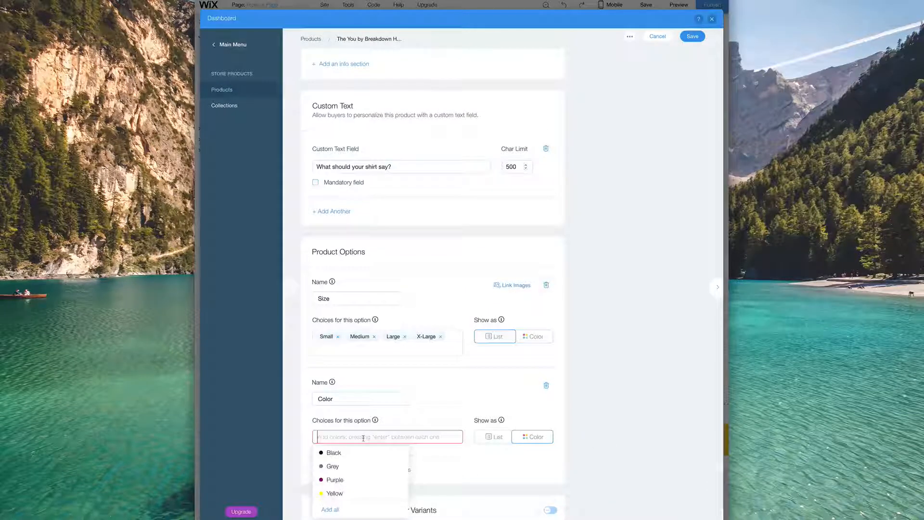
pyautogui.click(337, 452)
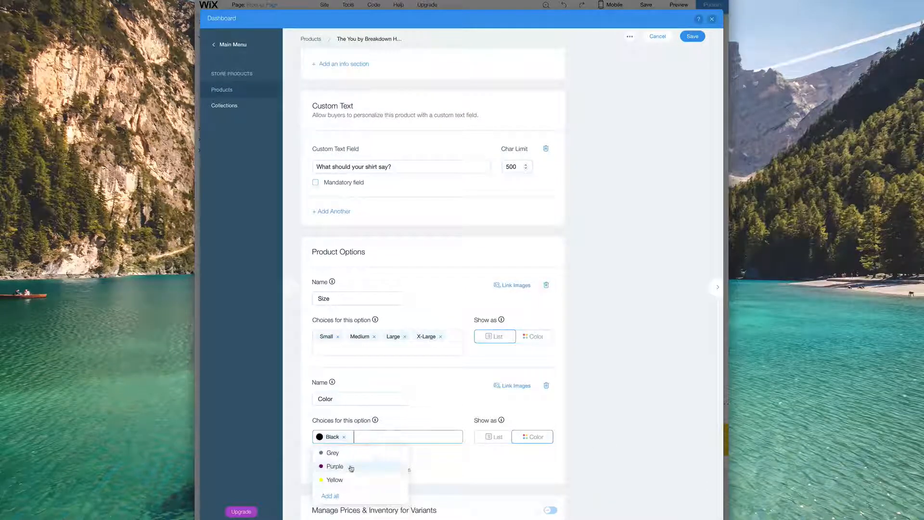
pyautogui.click(351, 466)
pyautogui.click(361, 465)
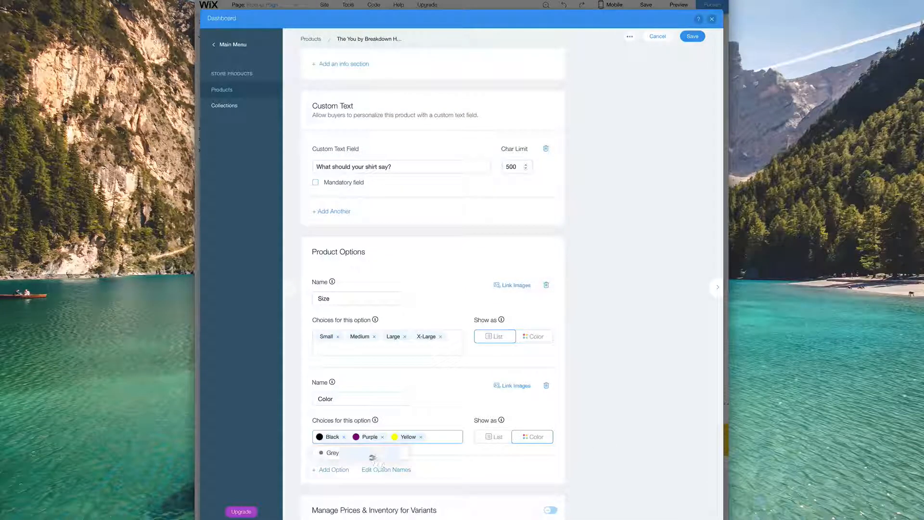
pyautogui.click(337, 452)
pyautogui.scroll(-2, 554, 456)
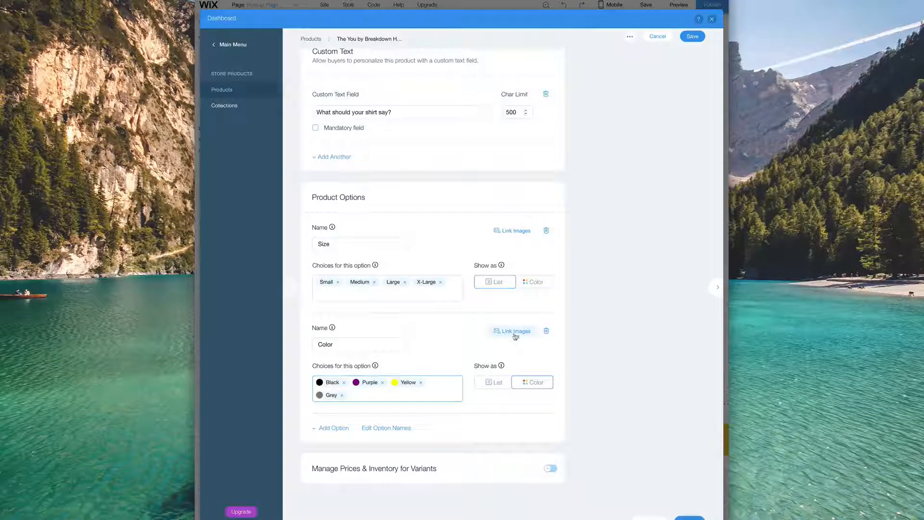
# - Link the grey shirt image to Grey and the first shirt image to Black
pyautogui.click(406, 384)
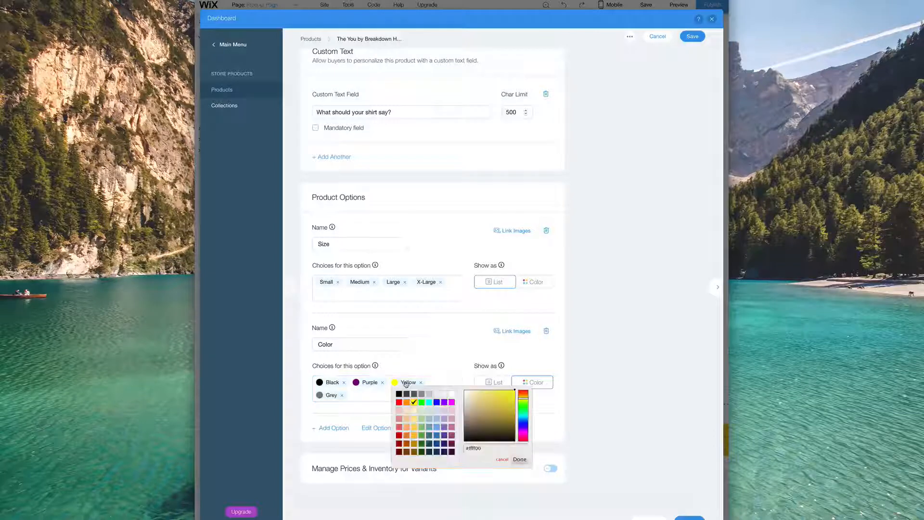
pyautogui.click(417, 375)
pyautogui.click(512, 330)
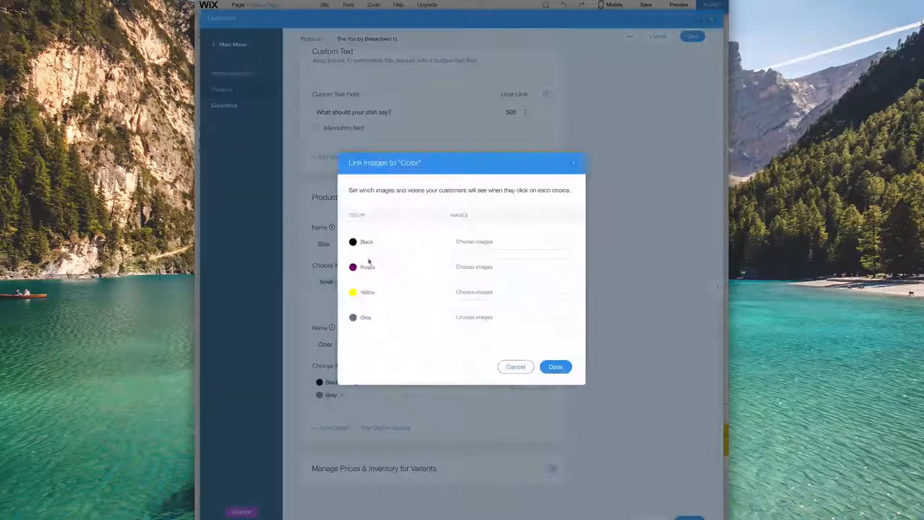
pyautogui.click(507, 291)
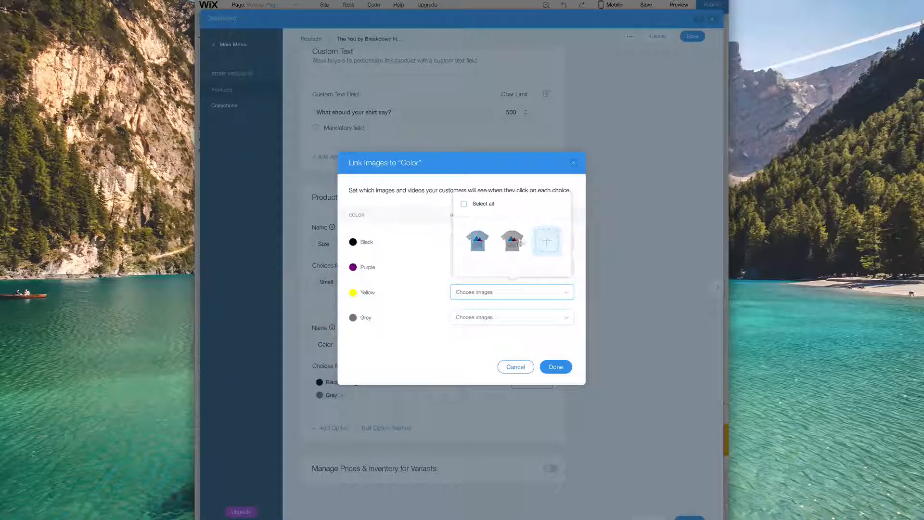
pyautogui.click(416, 336)
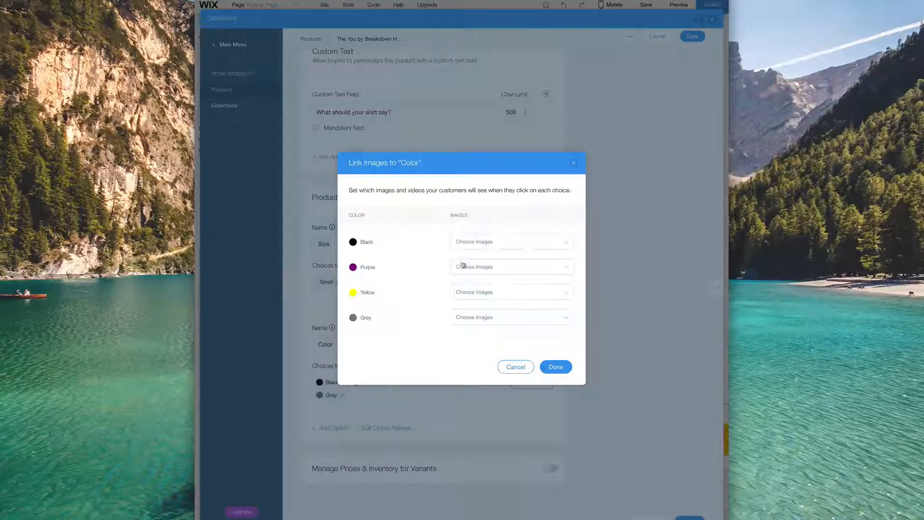
pyautogui.click(511, 317)
pyautogui.click(512, 265)
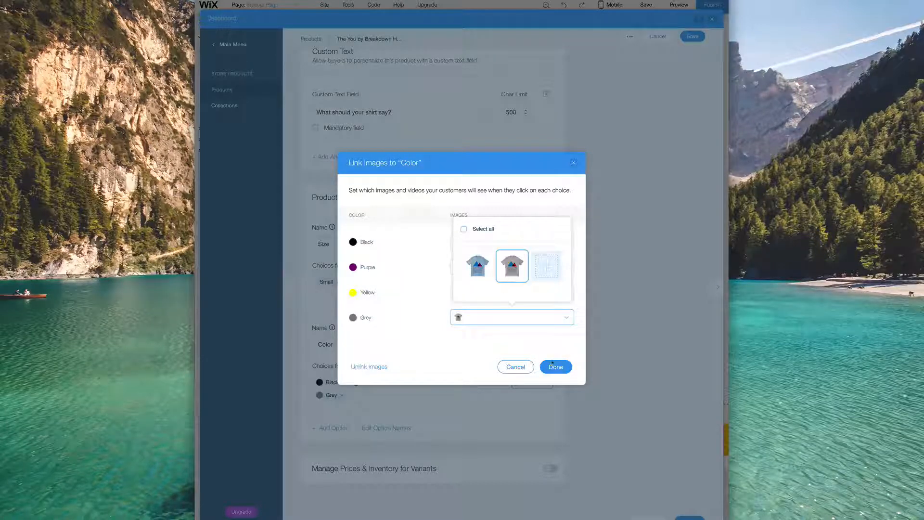
pyautogui.click(437, 253)
pyautogui.click(497, 242)
pyautogui.click(477, 192)
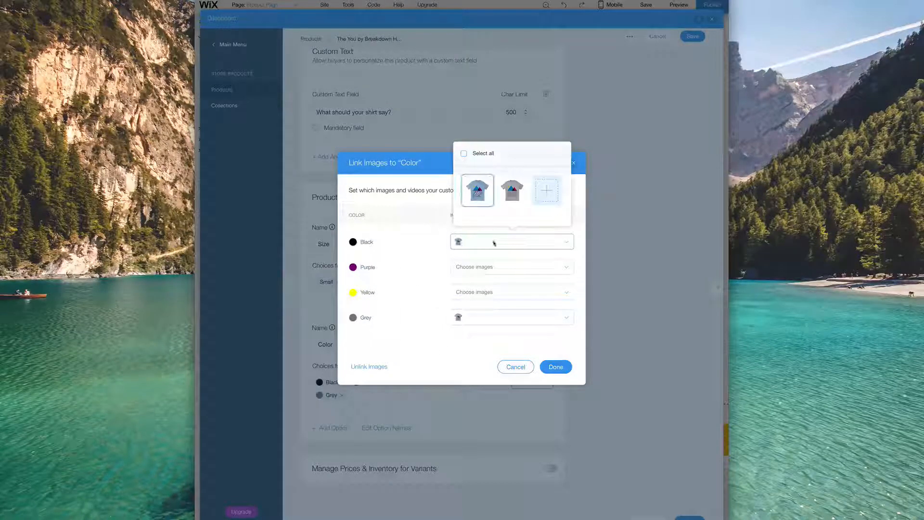
pyautogui.click(452, 346)
pyautogui.click(556, 367)
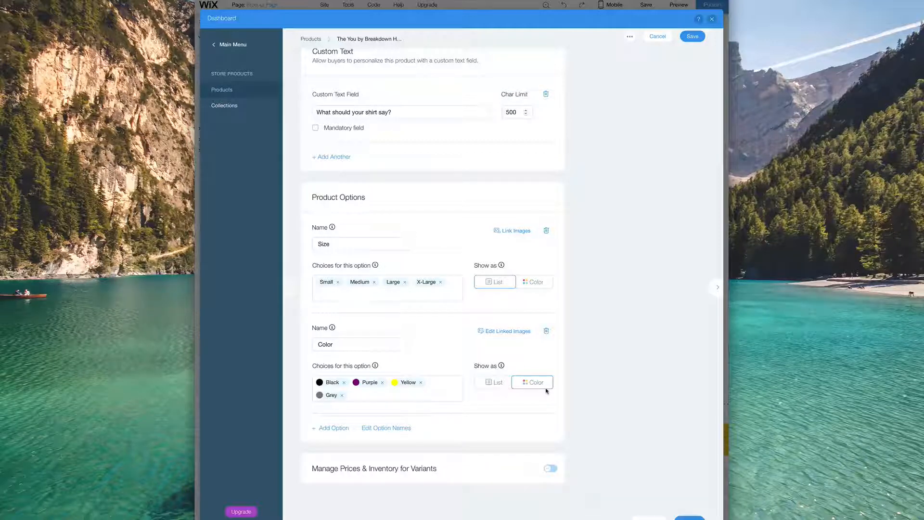
# - Turn on per-variant prices and inventory, review the 16 size–colour variants at $34.99, and save
pyautogui.scroll(-1, 469, 422)
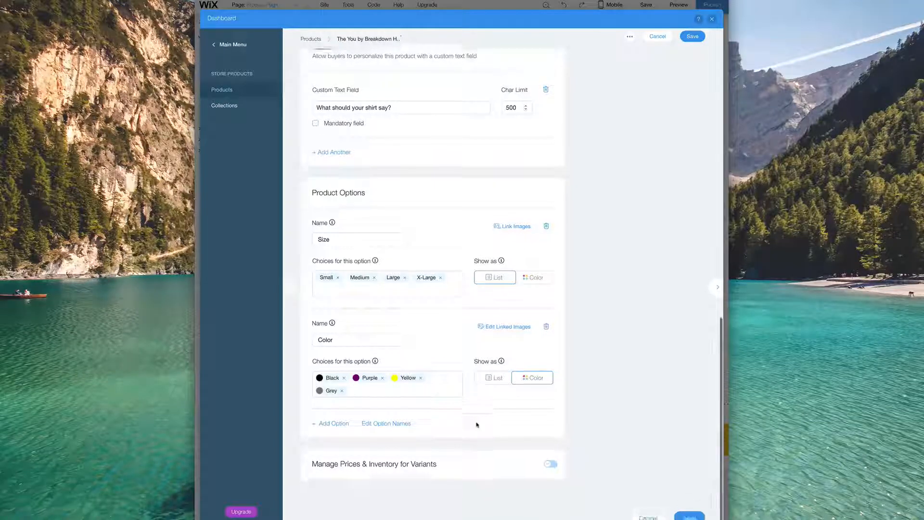
pyautogui.click(550, 460)
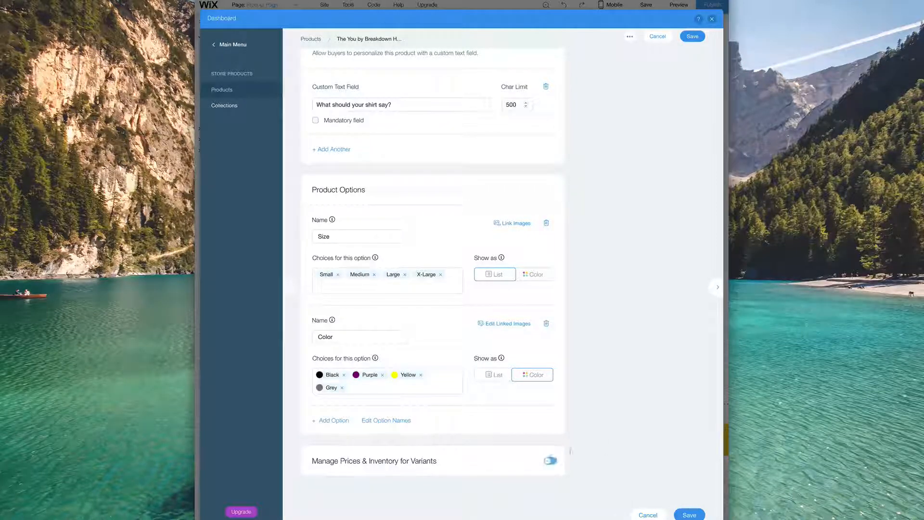
pyautogui.scroll(-4, 669, 407)
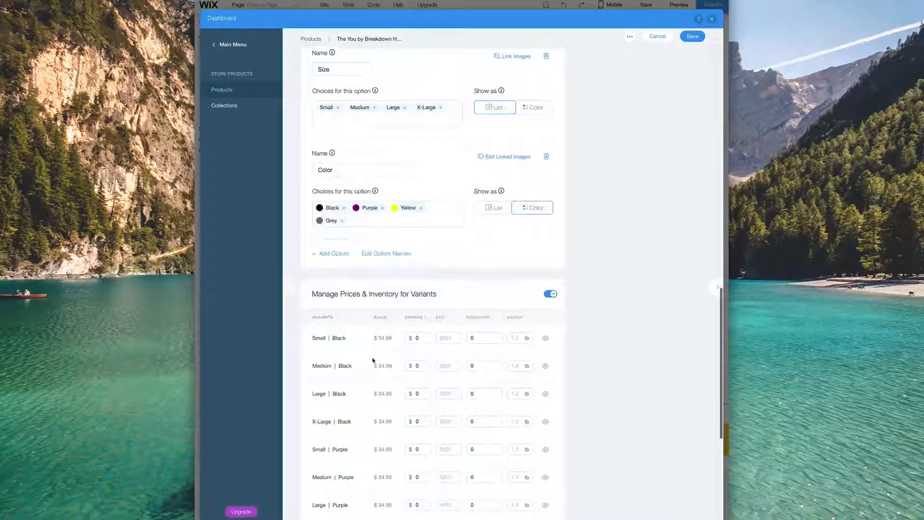
pyautogui.scroll(-1, 424, 332)
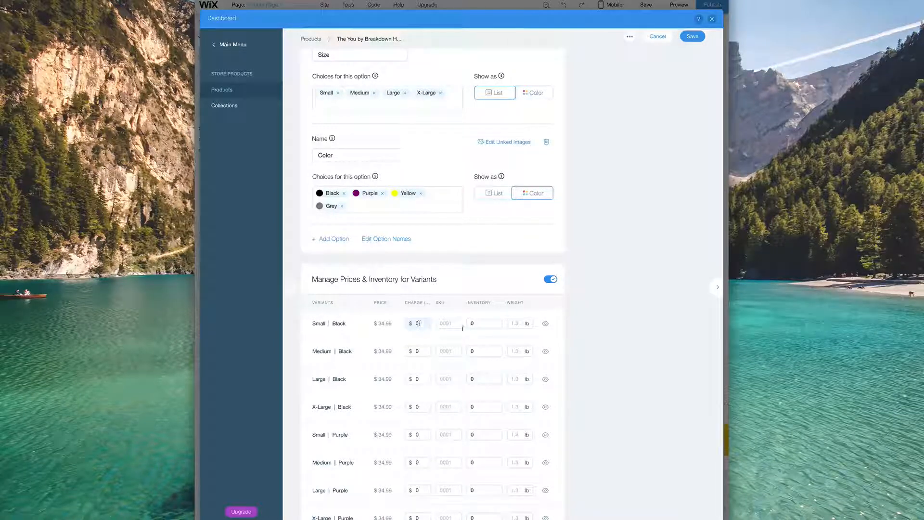
pyautogui.scroll(-4, 570, 336)
pyautogui.scroll(-2, 570, 339)
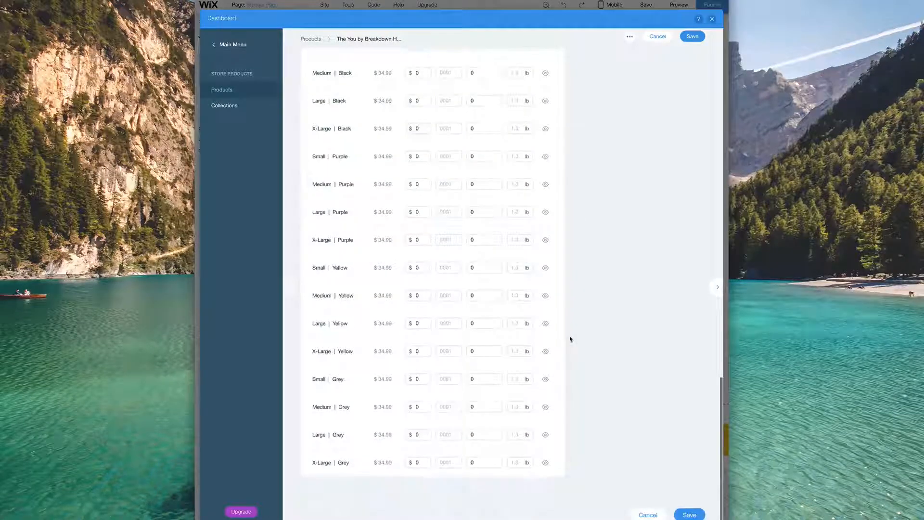
pyautogui.scroll(1, 656, 428)
pyautogui.scroll(4, 655, 428)
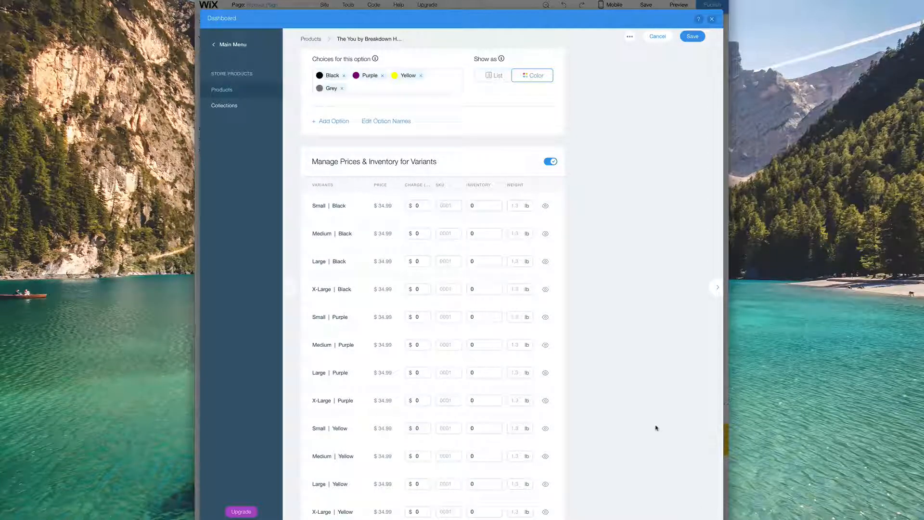
pyautogui.scroll(-4, 620, 413)
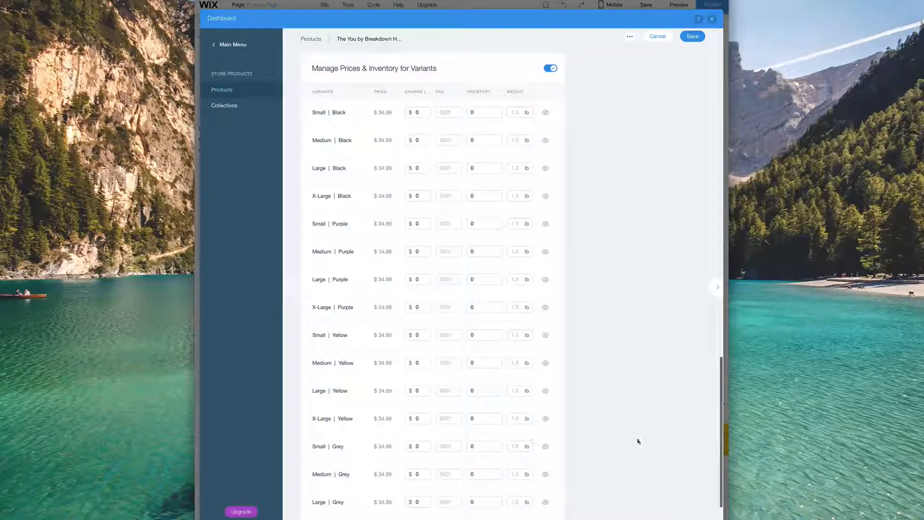
pyautogui.click(694, 511)
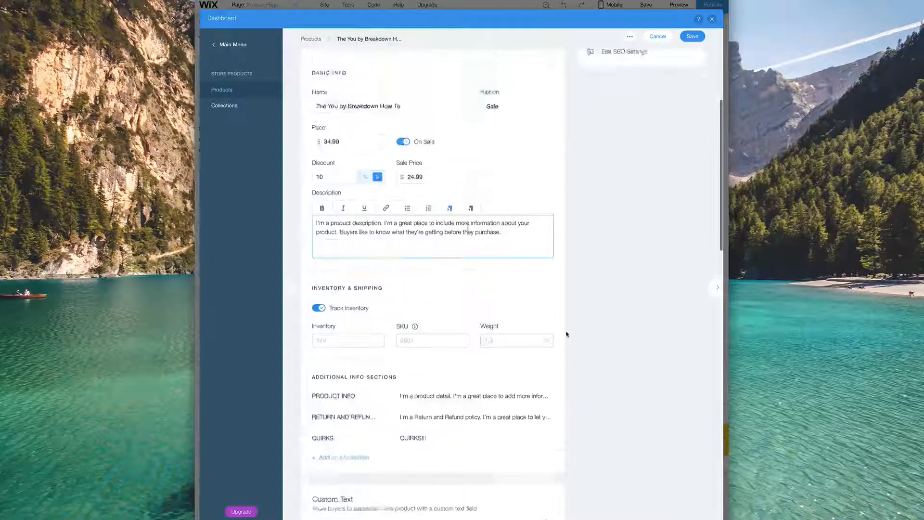
# - Open the product's SEO settings under Promote, triggering the save-changes prompt
pyautogui.scroll(5, 566, 334)
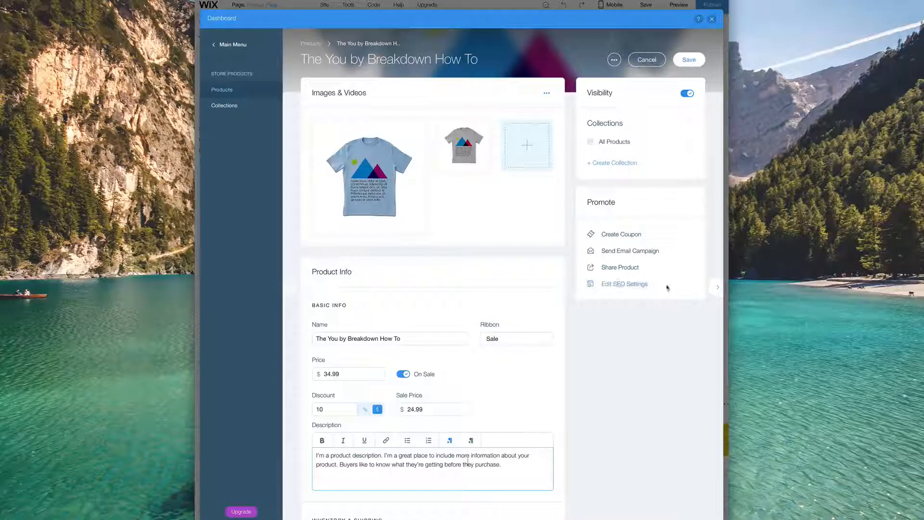
pyautogui.click(622, 285)
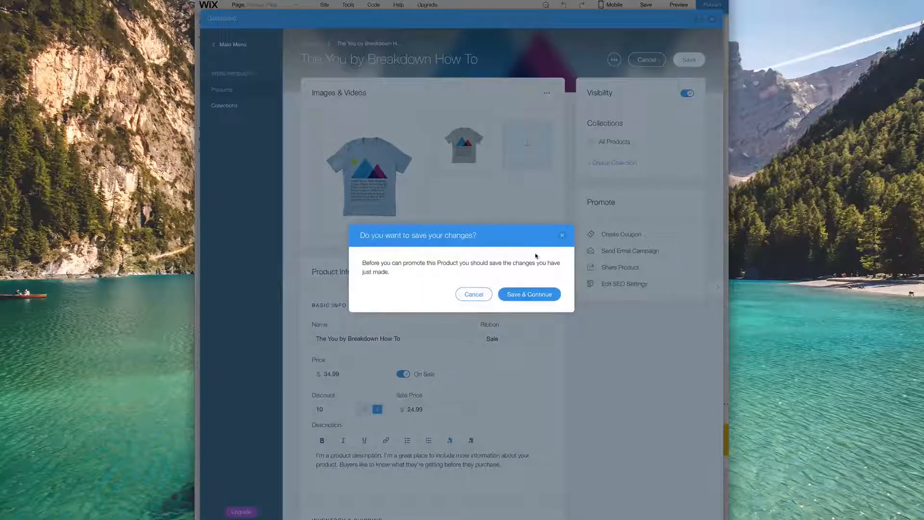
# - Save the product changes, then save the SEO title 'The You by Breakdown How To' and description
pyautogui.click(529, 295)
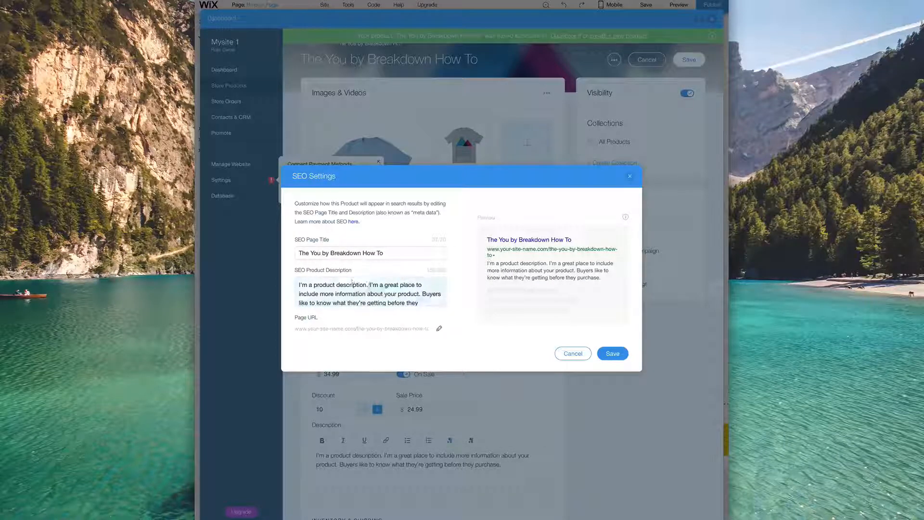
pyautogui.click(365, 283)
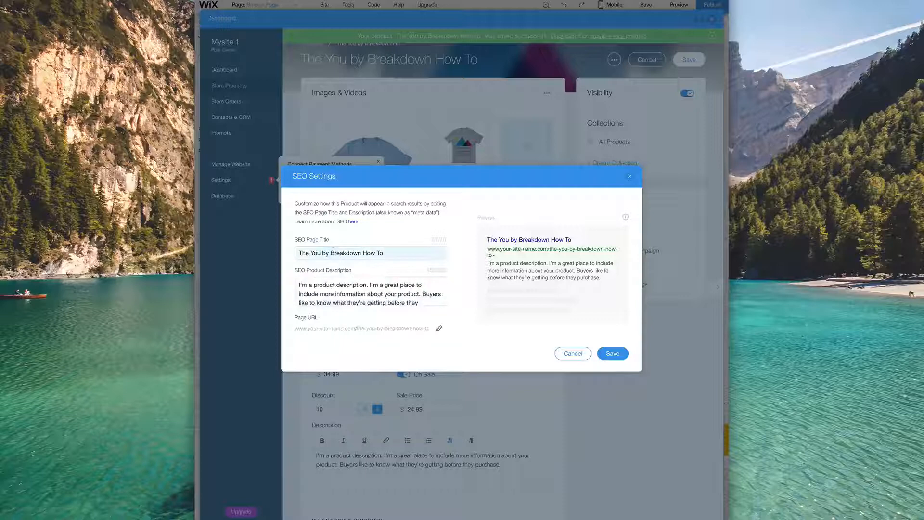
pyautogui.moveTo(626, 218)
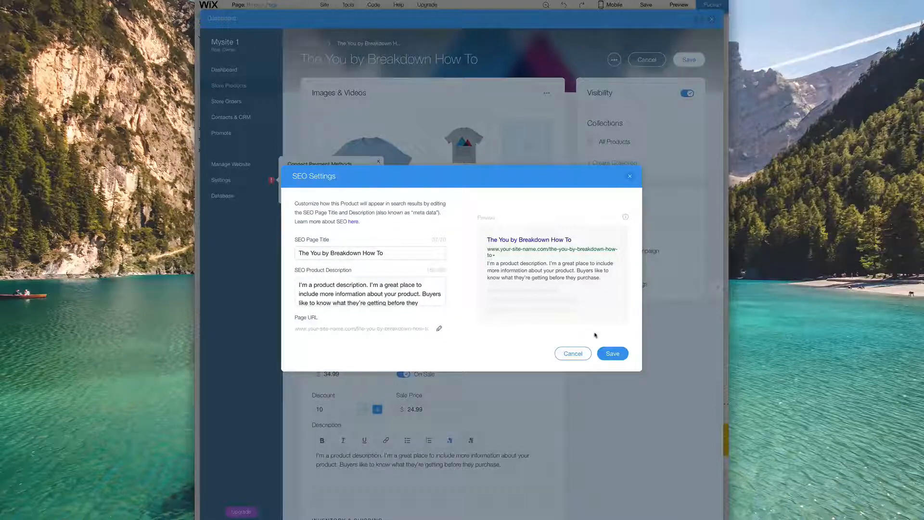
pyautogui.click(612, 356)
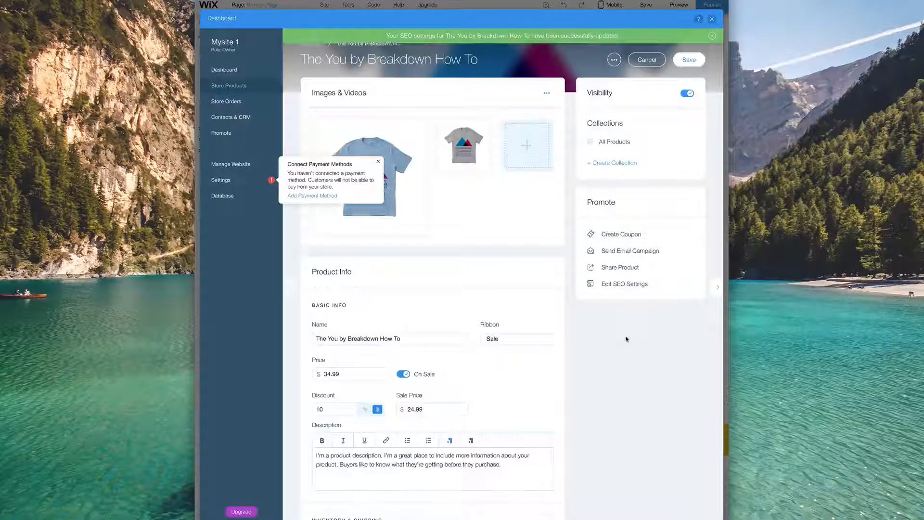
# - Dismiss the payment methods popup, review the $24.99 variants, and save the product
pyautogui.scroll(-3, 626, 339)
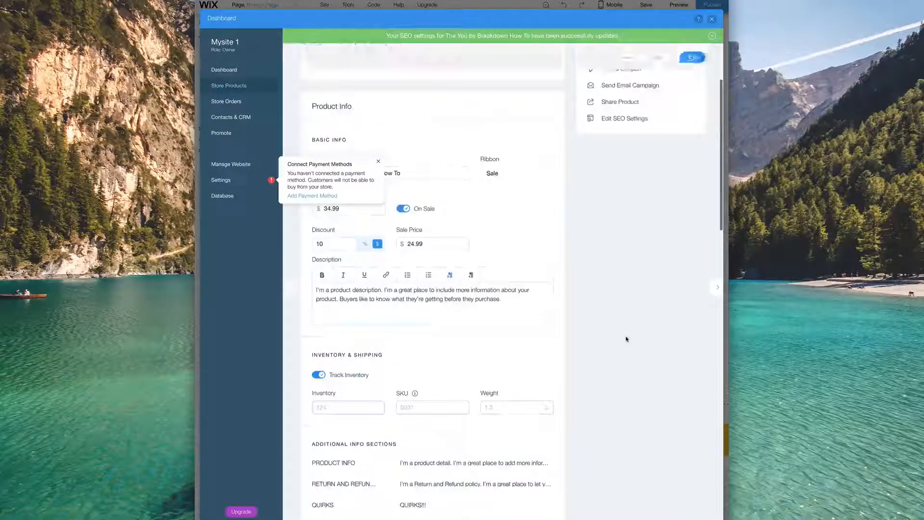
pyautogui.click(378, 161)
pyautogui.scroll(-1, 497, 260)
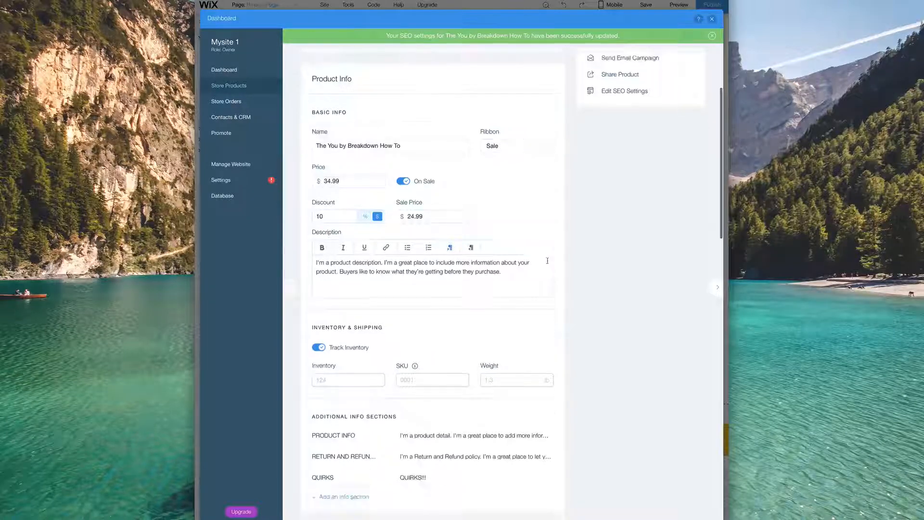
pyautogui.scroll(-8, 497, 260)
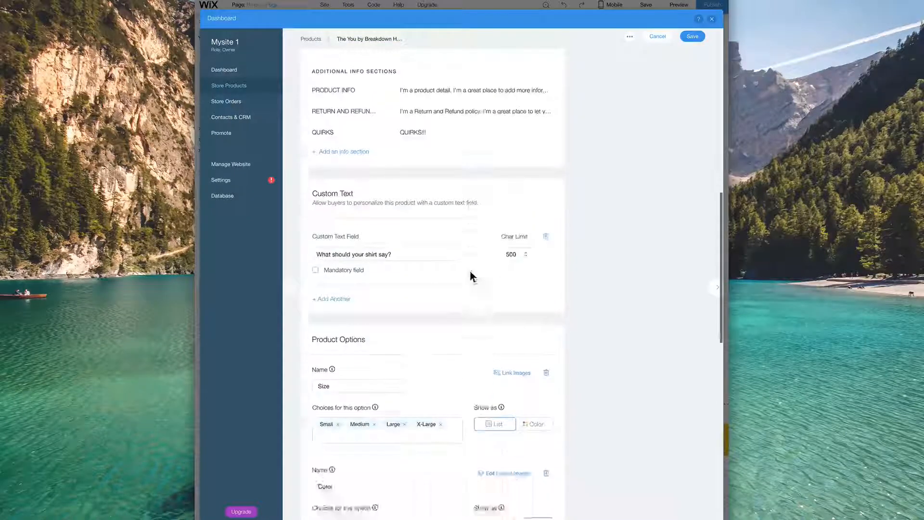
pyautogui.scroll(-4, 470, 272)
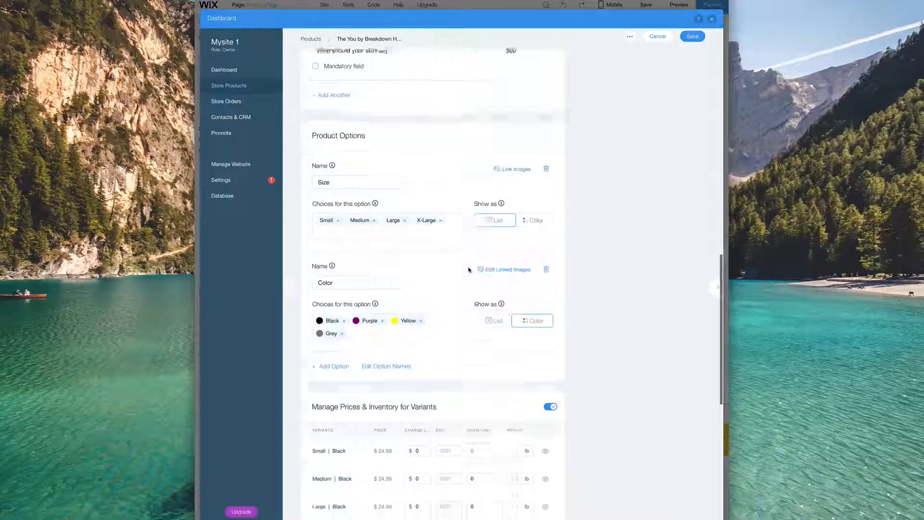
pyautogui.click(680, 36)
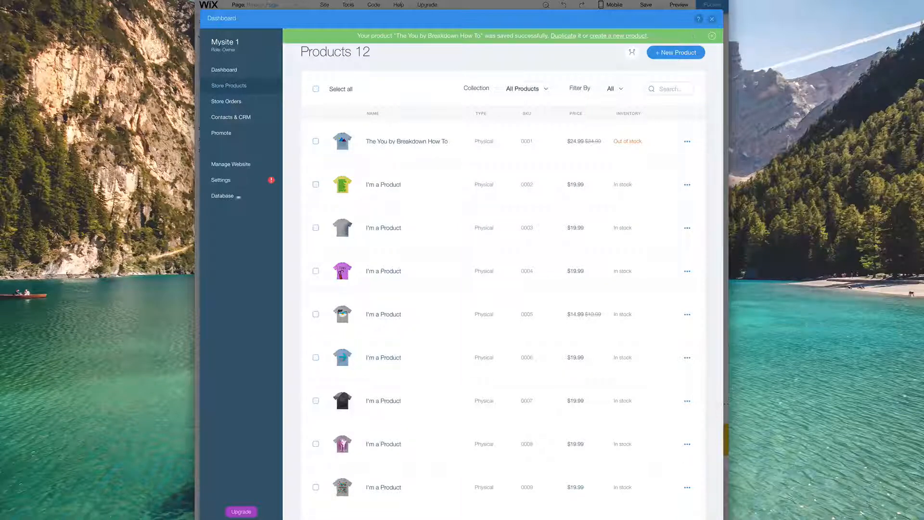
# - Open the Store Orders page and read its eCommerce upgrade notice
pyautogui.click(712, 35)
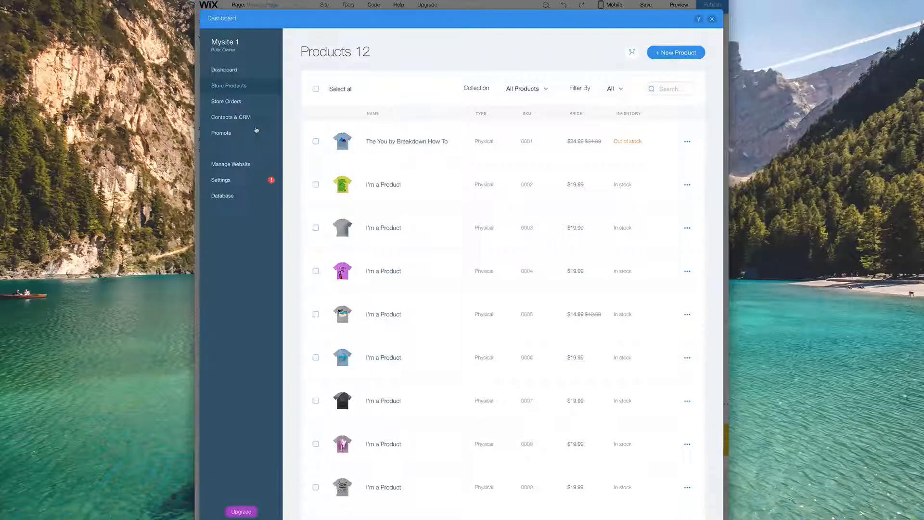
pyautogui.click(239, 102)
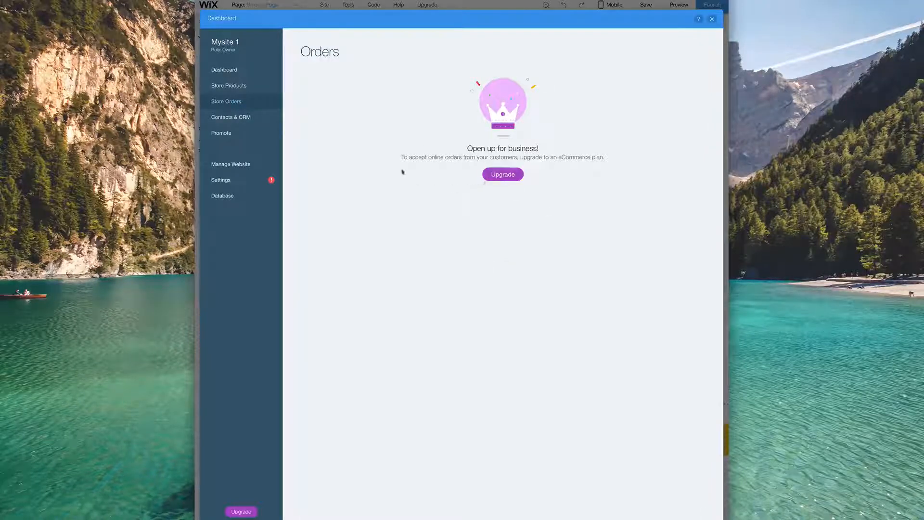
pyautogui.moveTo(420, 156); pyautogui.dragTo(557, 157)
pyautogui.click(557, 157)
pyautogui.moveTo(404, 157); pyautogui.dragTo(538, 156)
pyautogui.click(537, 156)
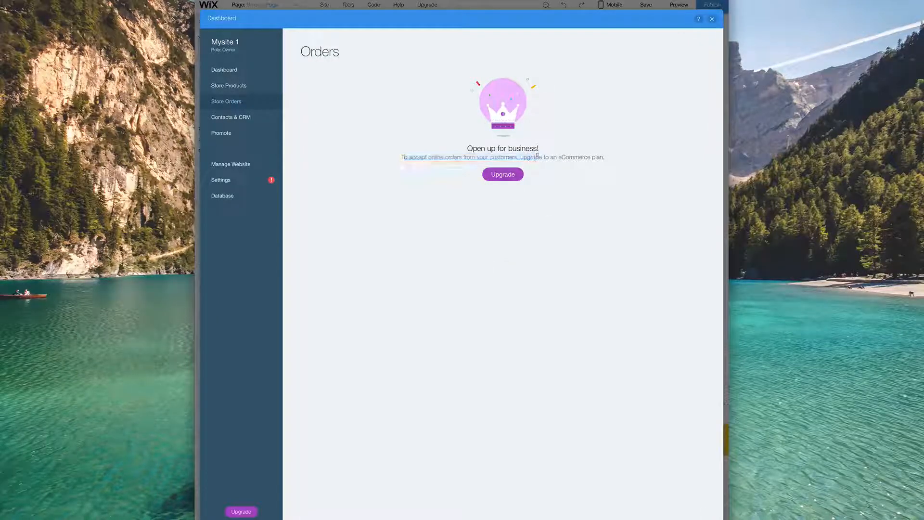
# - View the eCommerce upgrade plans, including the Basic Store's Accept Payments
pyautogui.click(509, 176)
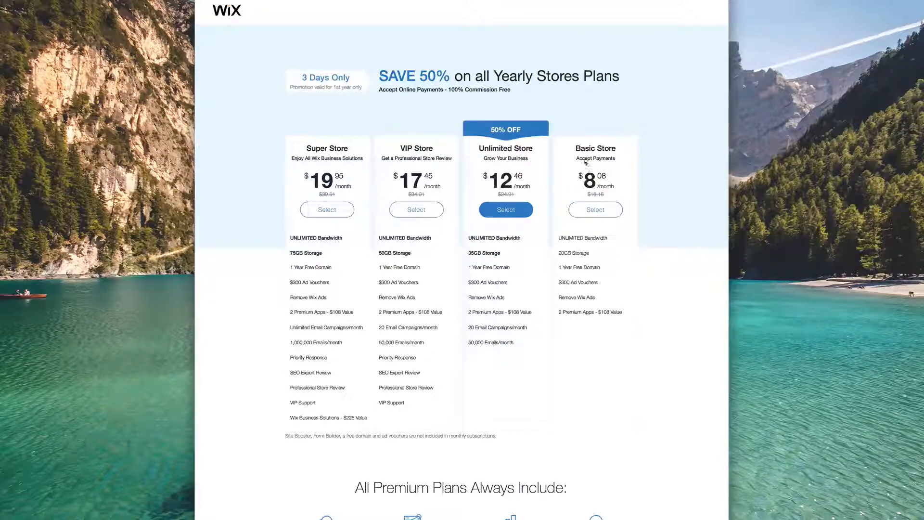
pyautogui.moveTo(575, 158); pyautogui.dragTo(623, 159)
pyautogui.click(623, 165)
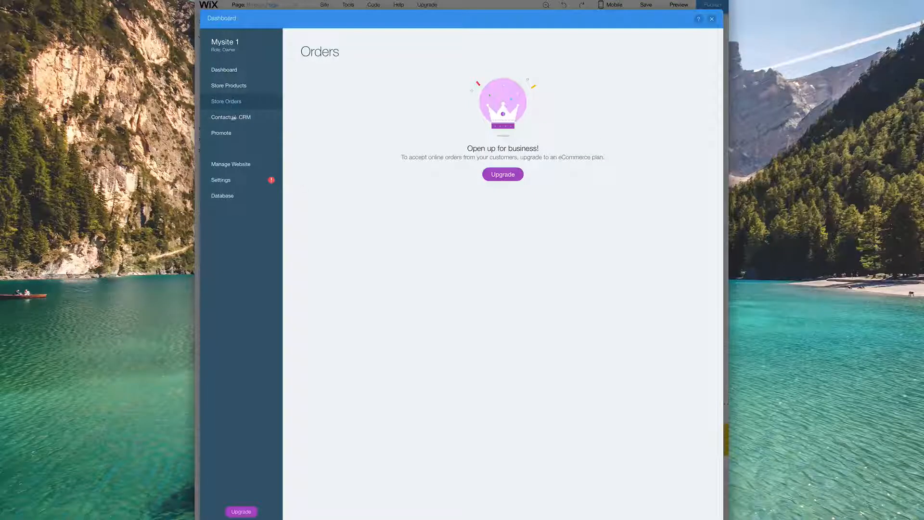
# - Visit Contacts & CRM, Invoices and Contact List, then show Coupons with the FREE coupon
pyautogui.click(238, 123)
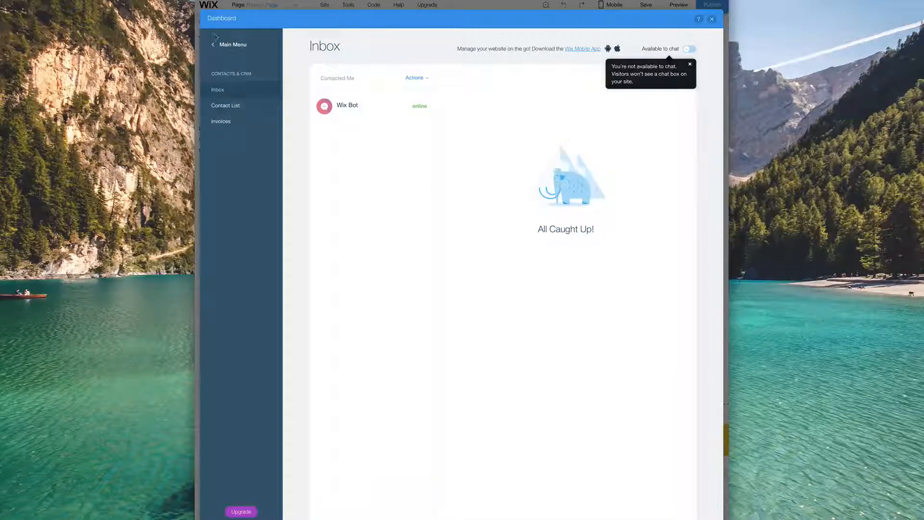
pyautogui.click(227, 119)
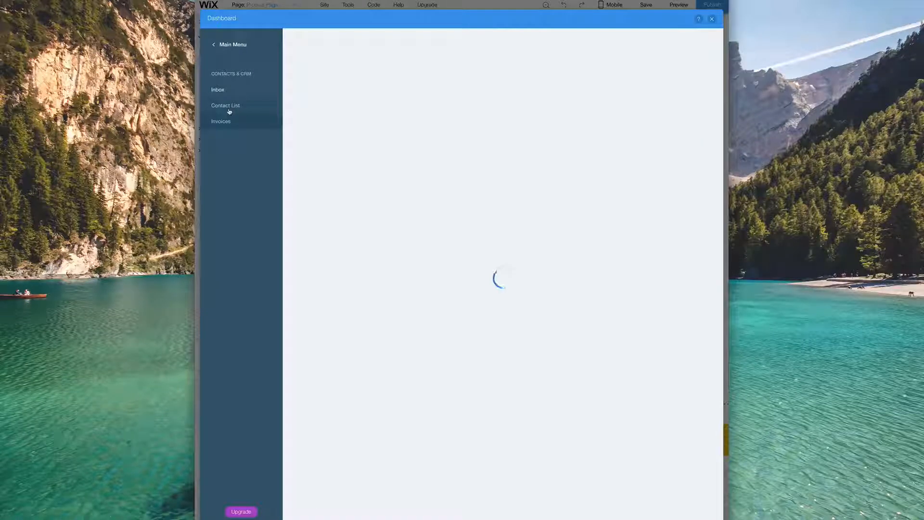
pyautogui.click(233, 107)
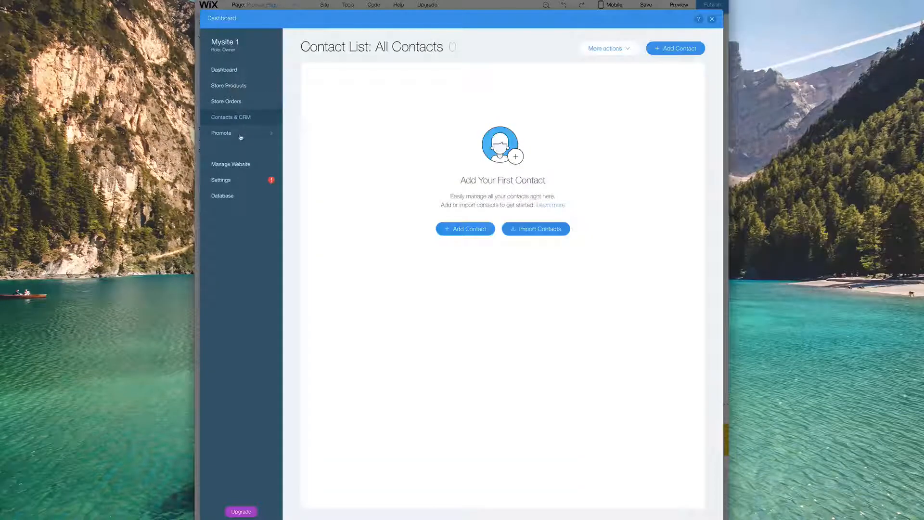
pyautogui.click(241, 137)
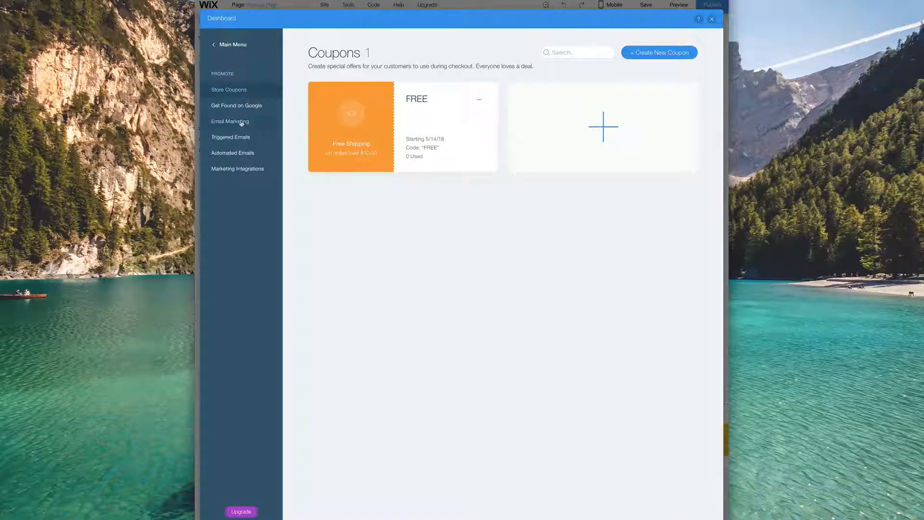
# - Browse the automated email templates for creating a first automated email
pyautogui.click(243, 152)
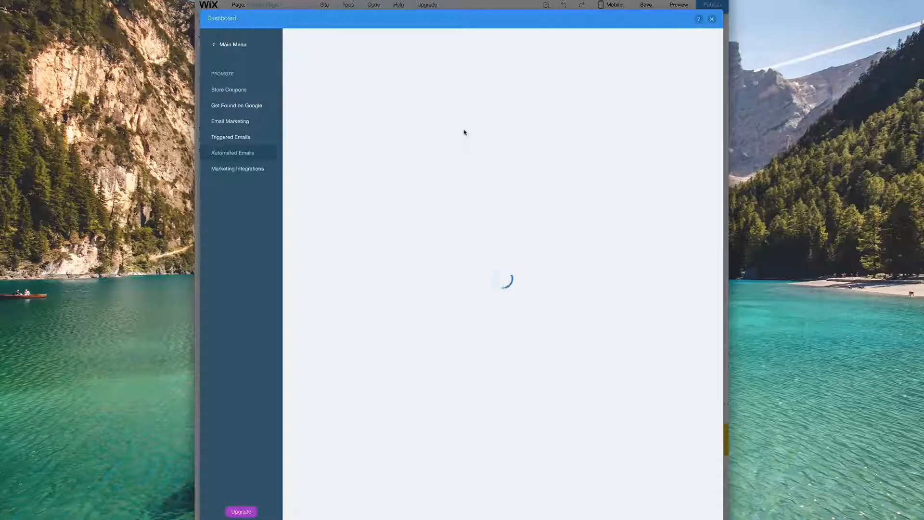
pyautogui.click(497, 241)
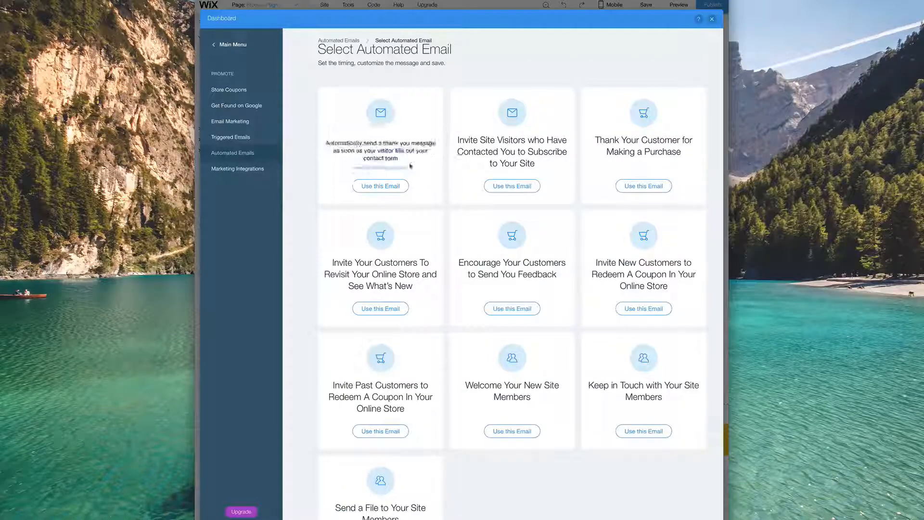
pyautogui.scroll(-1, 446, 165)
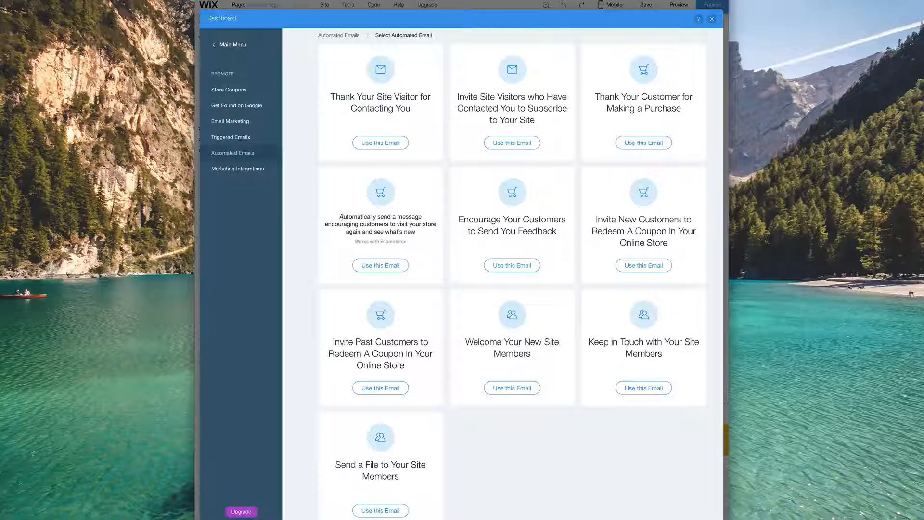
pyautogui.moveTo(339, 216); pyautogui.dragTo(420, 217)
pyautogui.click(388, 225)
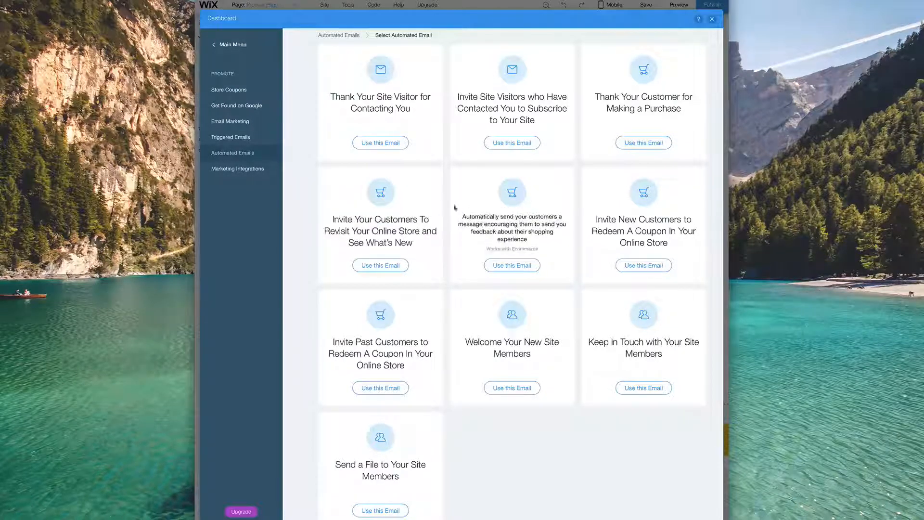
pyautogui.scroll(-1, 315, 213)
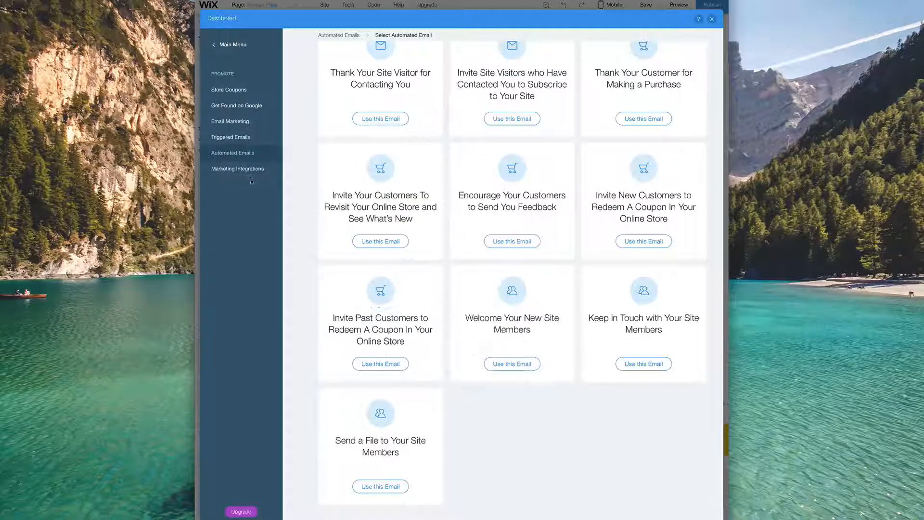
# - View Marketing Integrations, then open the store's General Info settings
pyautogui.click(248, 172)
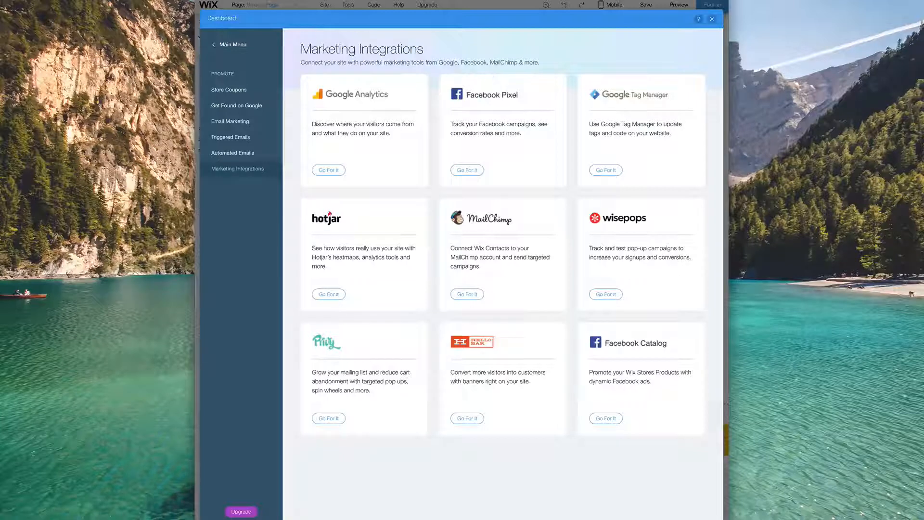
pyautogui.click(230, 90)
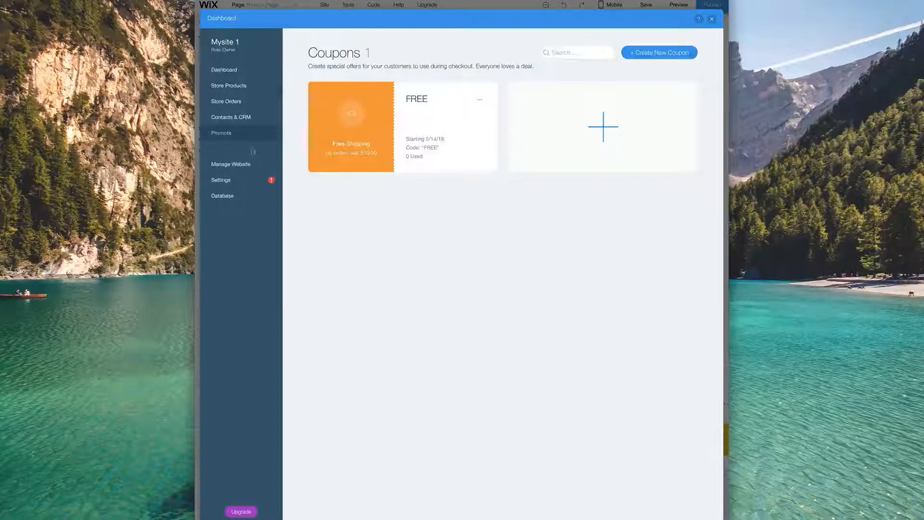
pyautogui.click(235, 181)
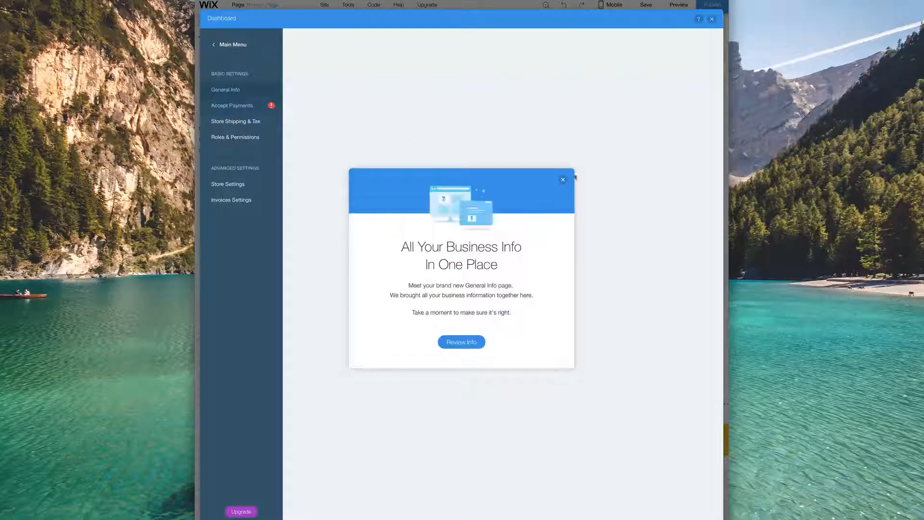
# - Accept AliPay, Manual and Square Card Reader payments, then go to Shipping & Tax regions
pyautogui.click(563, 181)
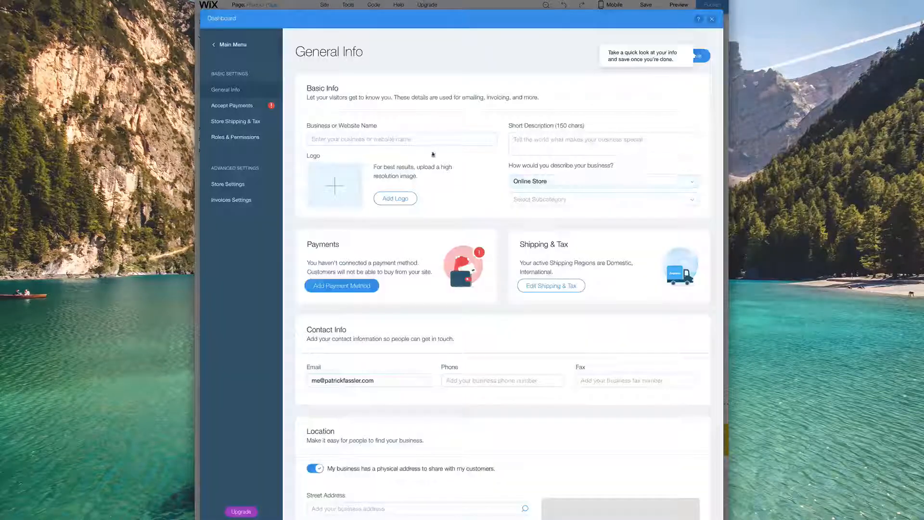
pyautogui.click(256, 109)
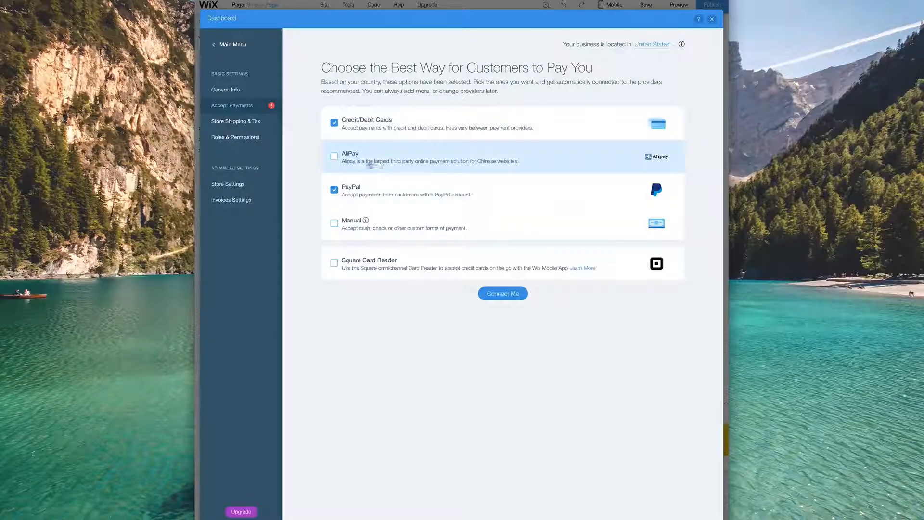
pyautogui.click(333, 157)
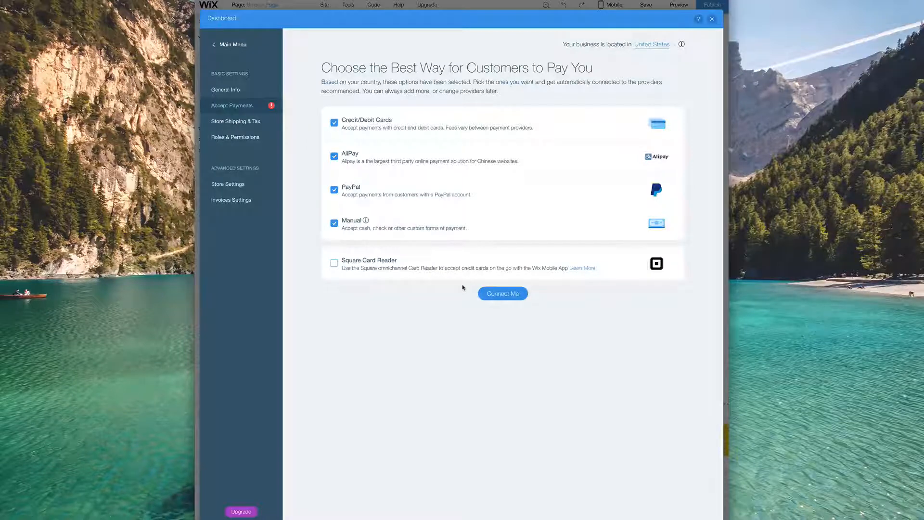
pyautogui.click(333, 264)
pyautogui.click(247, 122)
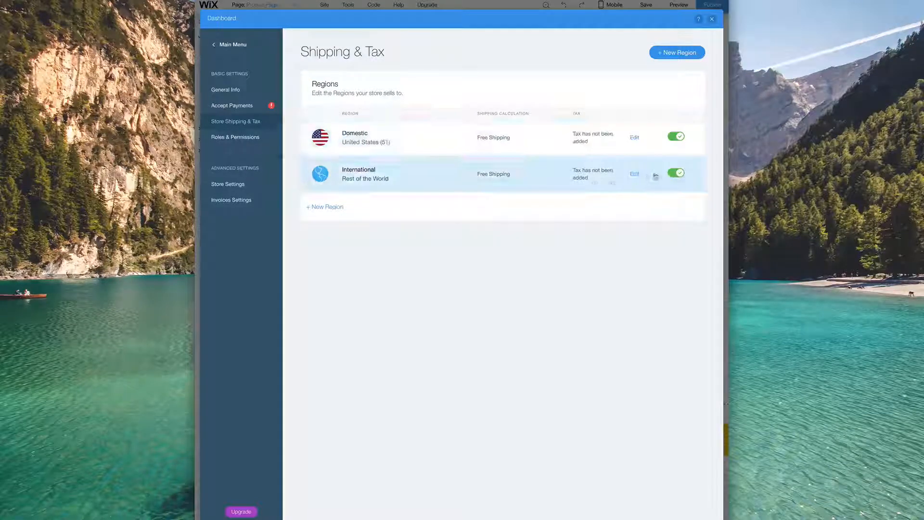
# - Give the International region a flat-rate service named 'Shipping', 12-15 Days, at $12
pyautogui.click(635, 174)
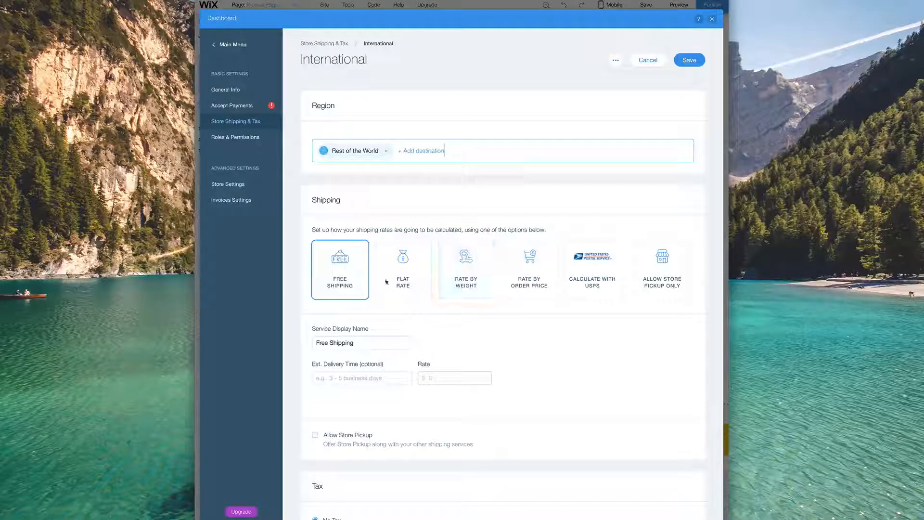
pyautogui.click(403, 279)
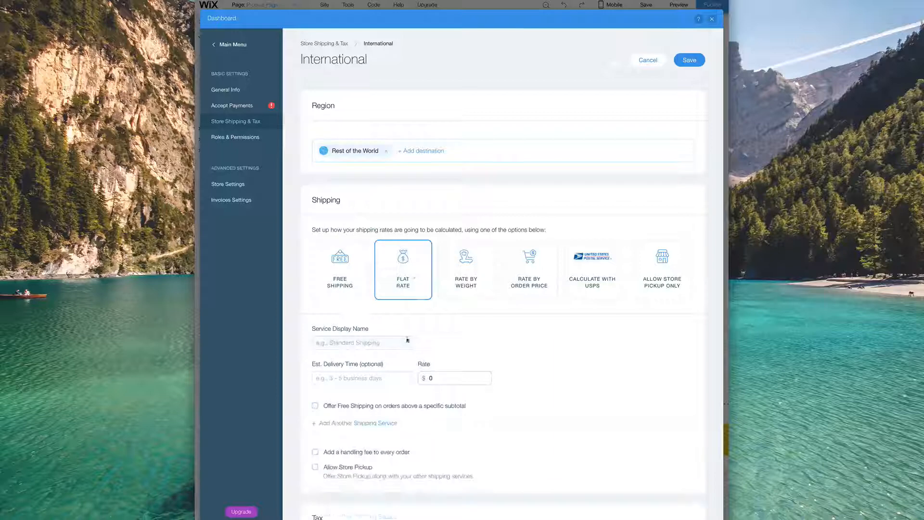
pyautogui.click(383, 342)
pyautogui.write('Shi')
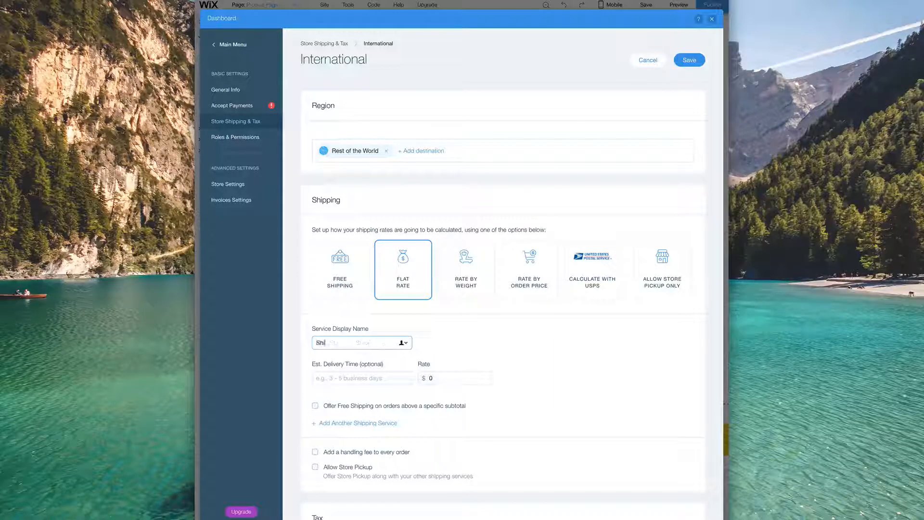
pyautogui.write('pping')
pyautogui.press('Tab')
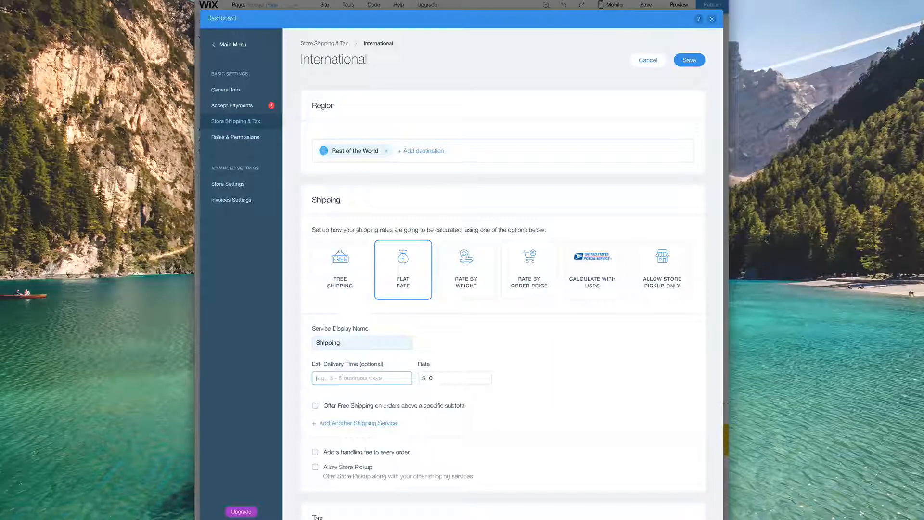
pyautogui.write('12')
pyautogui.press('BackSpace')
pyautogui.write('-15 Days')
pyautogui.press('Tab')
pyautogui.write('12')
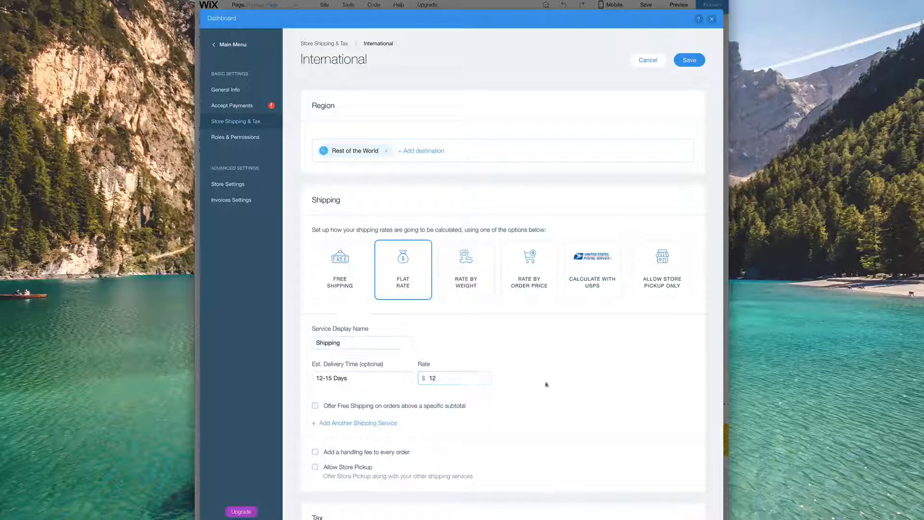
pyautogui.click(546, 383)
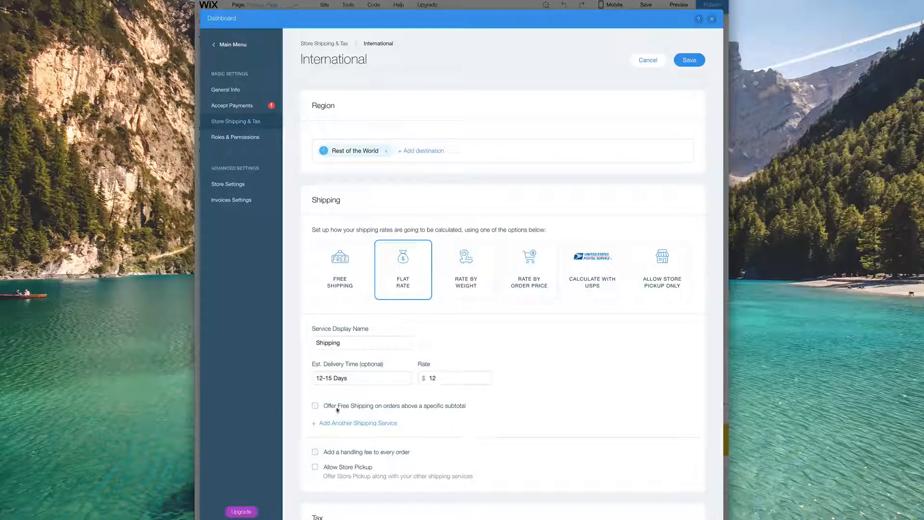
# - Add free shipping above $100 and a $2 handling fee, then save the International settings
pyautogui.click(318, 407)
pyautogui.click(354, 418)
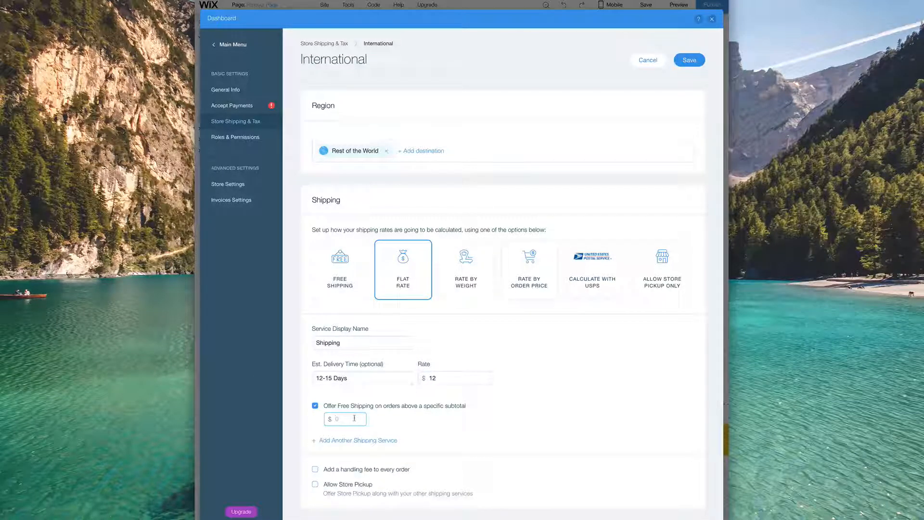
pyautogui.write('100')
pyautogui.scroll(-1, 439, 421)
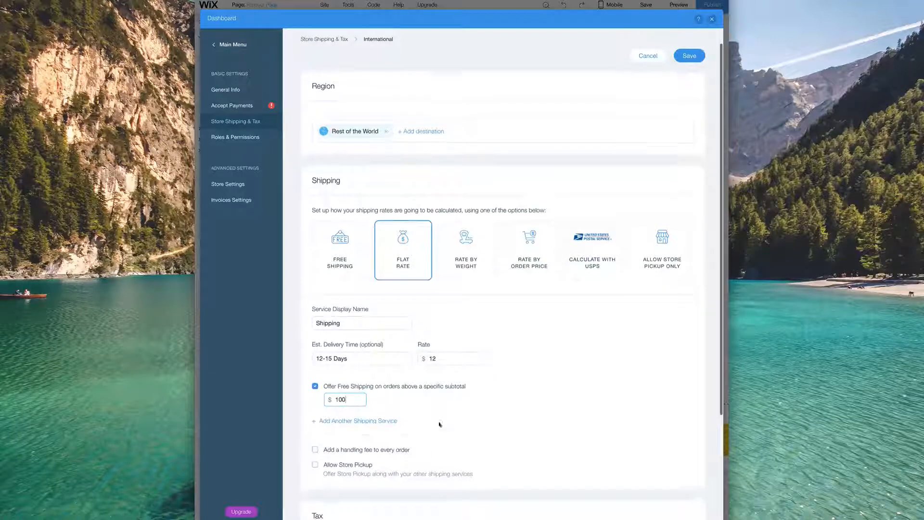
pyautogui.click(361, 449)
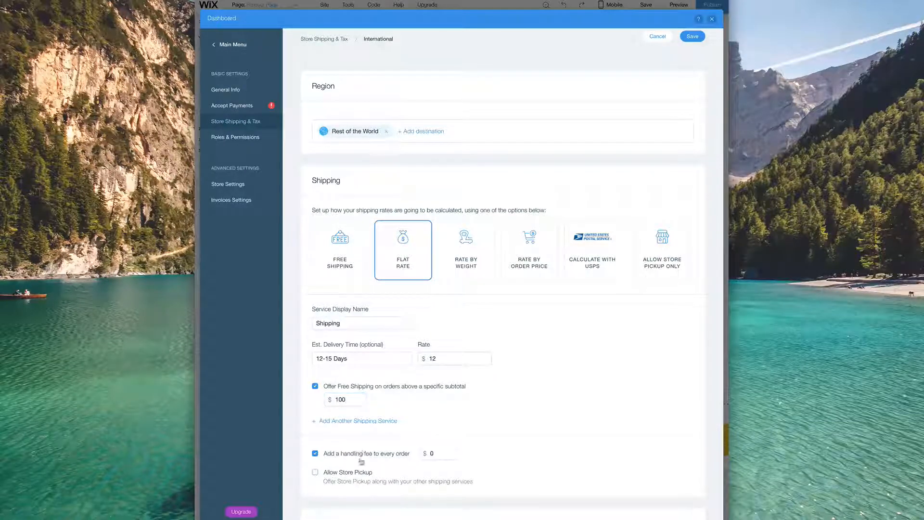
pyautogui.click(442, 454)
pyautogui.write('2')
pyautogui.scroll(-2, 500, 457)
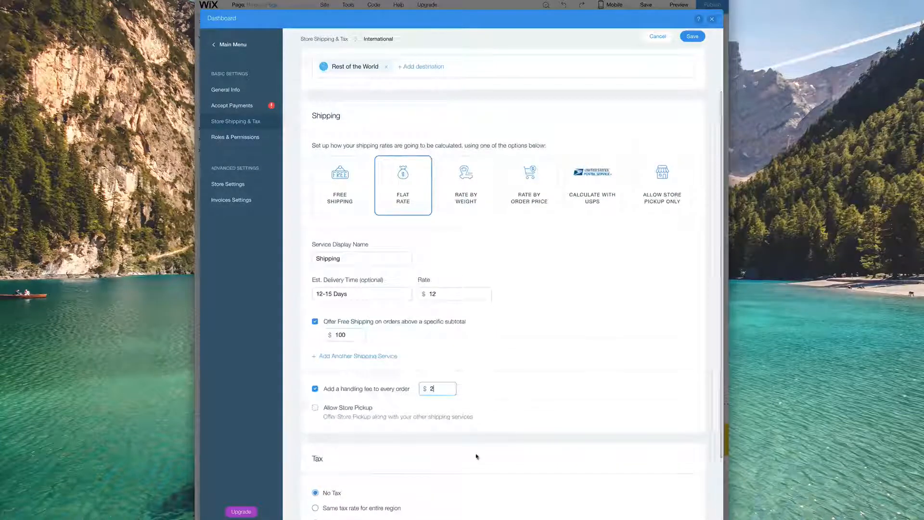
pyautogui.scroll(-2, 476, 456)
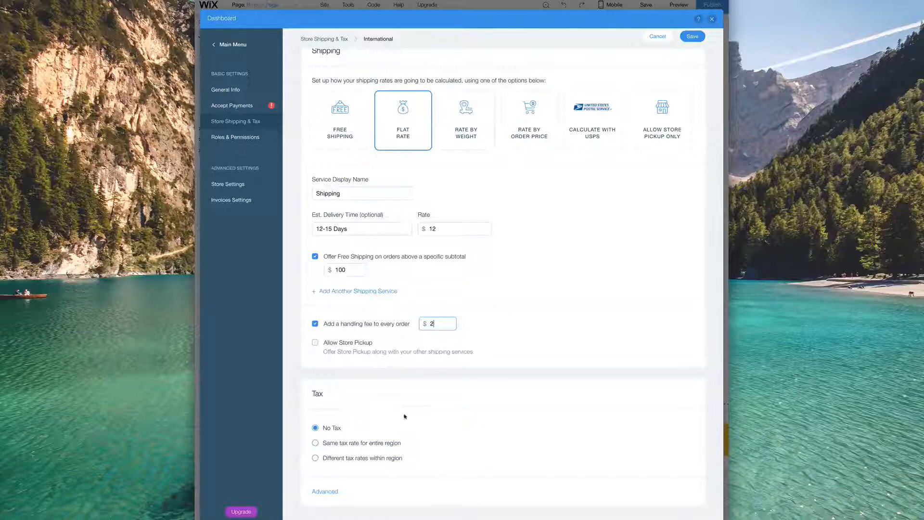
pyautogui.scroll(2, 610, 233)
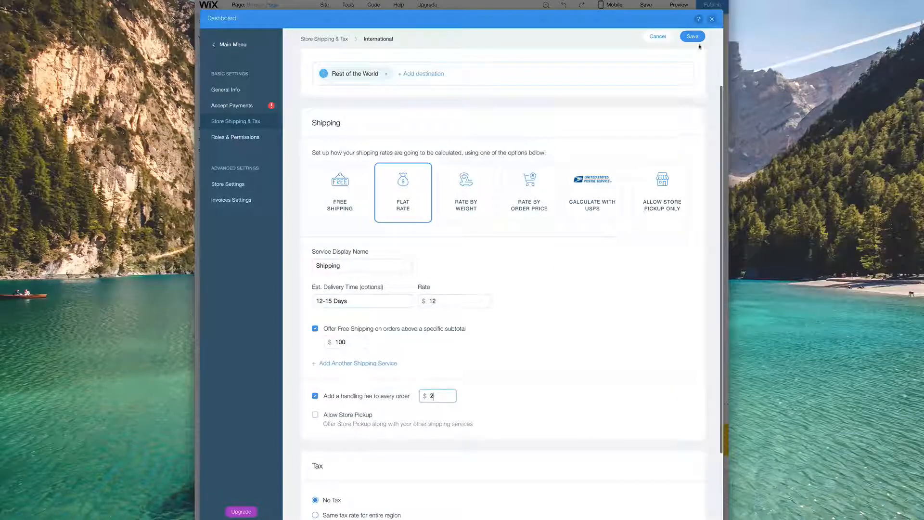
pyautogui.click(696, 38)
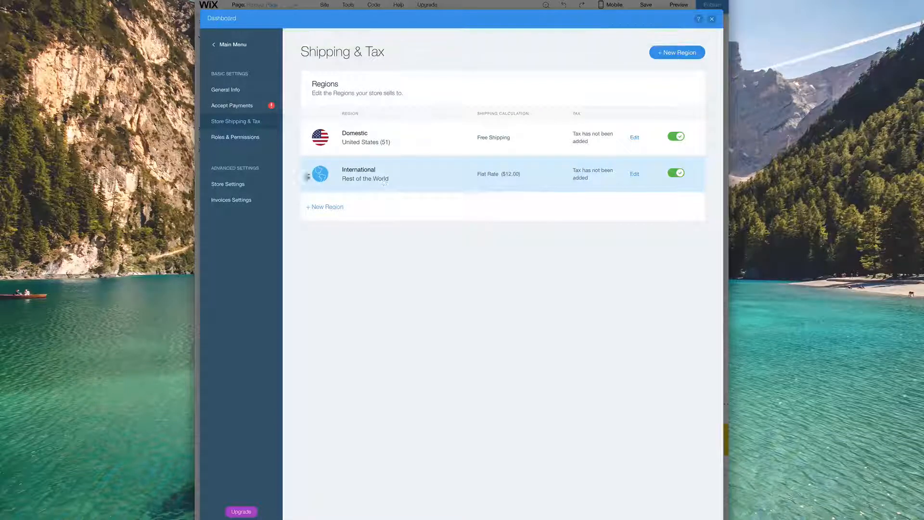
# - View Roles & Permissions, start then cancel adding a contributor, and close the dashboard
pyautogui.click(245, 137)
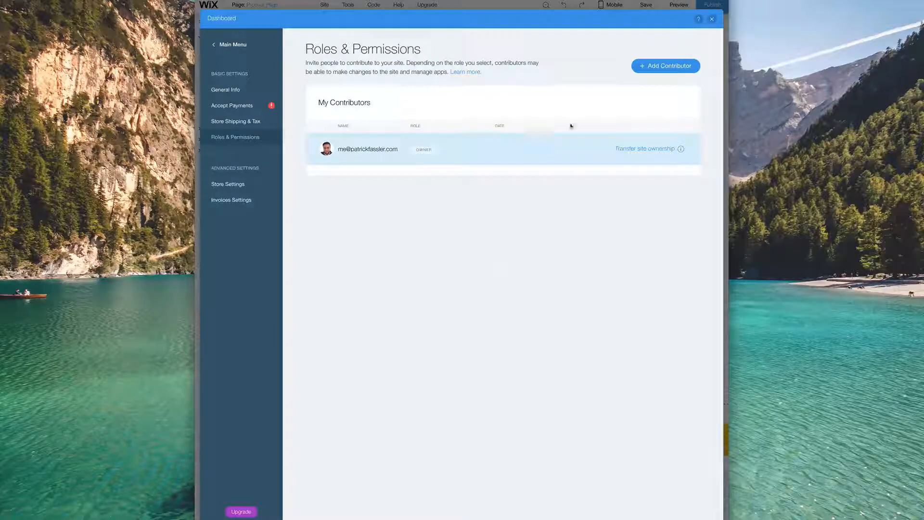
pyautogui.click(666, 66)
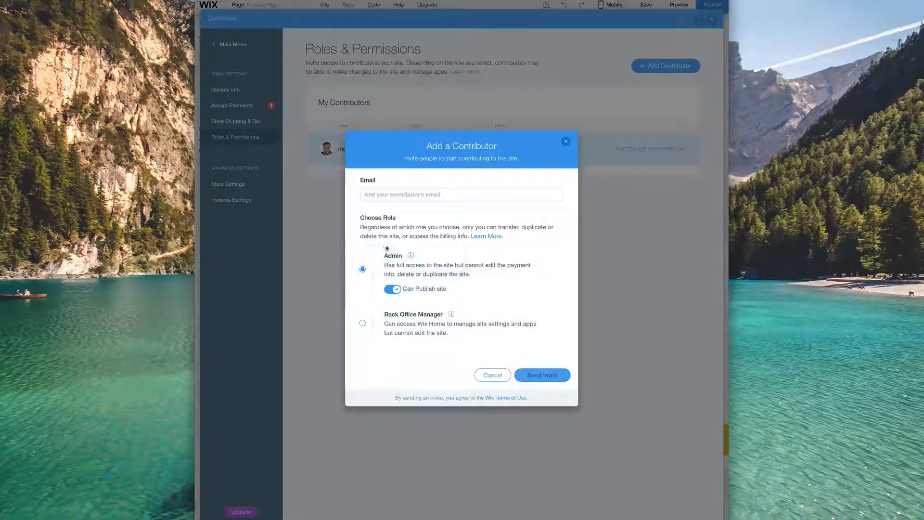
pyautogui.click(492, 375)
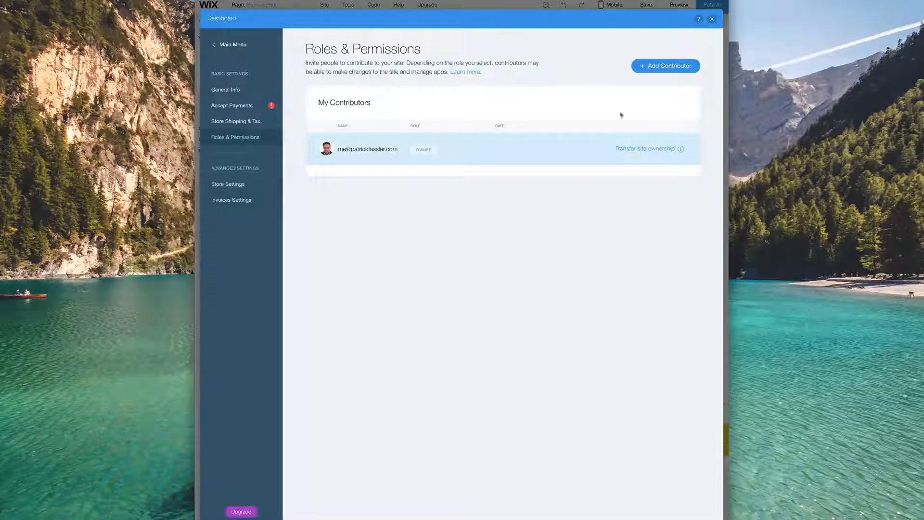
pyautogui.click(712, 20)
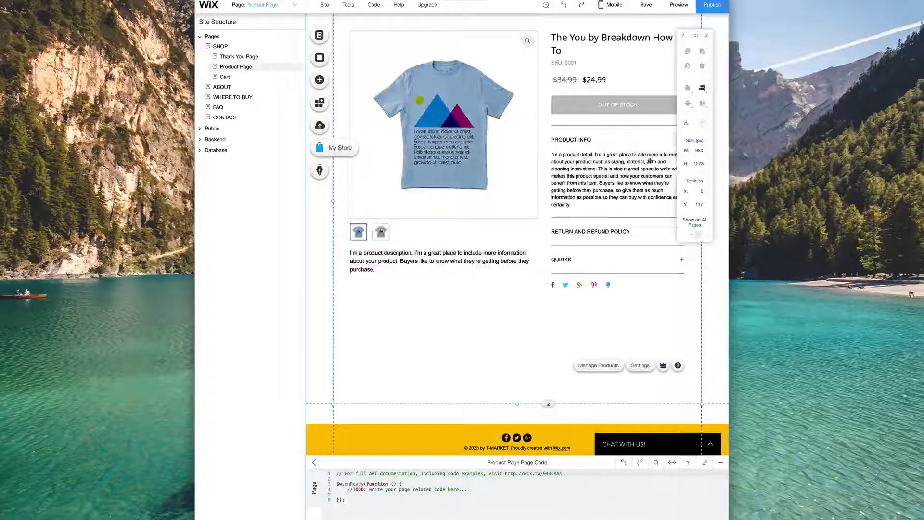
# - Preview the $24.99 product page, expanding QUIRKS, RETURN AND REFUND POLICY and PRODUCT INFO
pyautogui.click(679, 6)
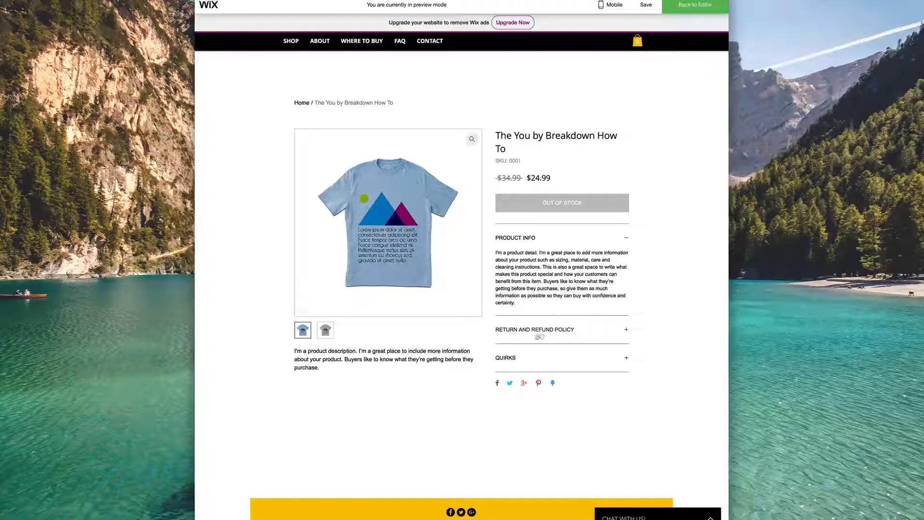
pyautogui.click(548, 357)
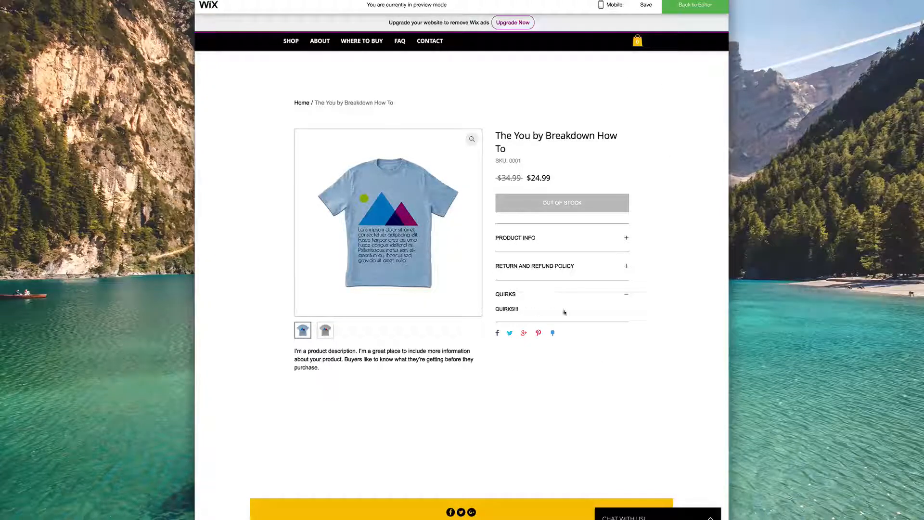
pyautogui.click(614, 295)
pyautogui.click(556, 265)
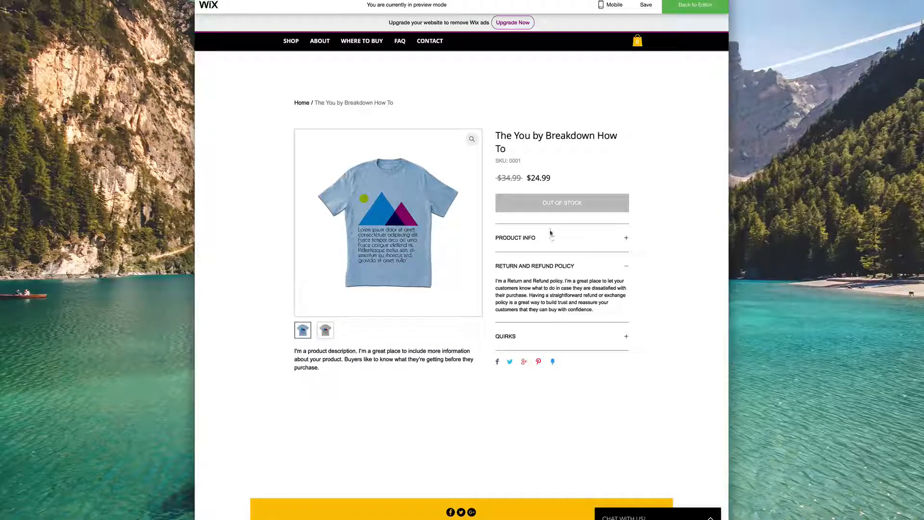
pyautogui.click(529, 238)
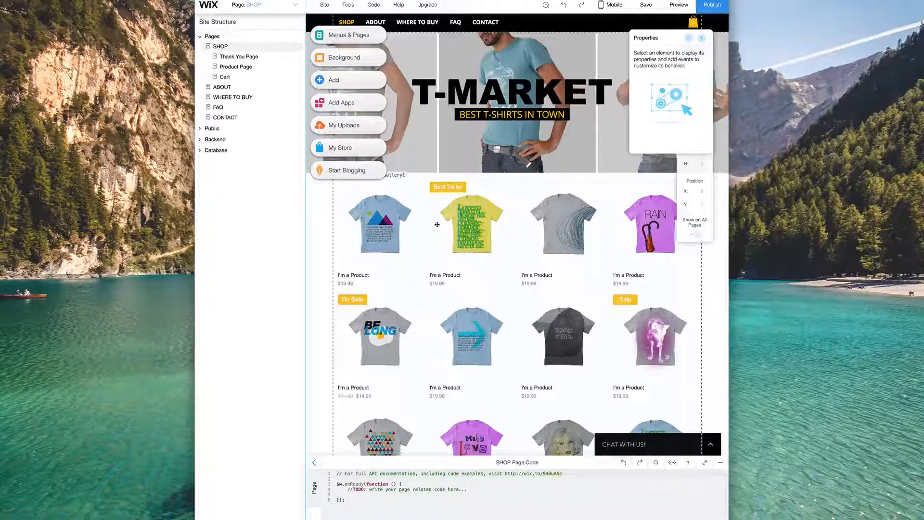
# - Visit CONTACT, WHERE TO BUY, FAQ, ABOUT, Cart, Product Page and Thank You Page, ending on SHOP
pyautogui.click(234, 117)
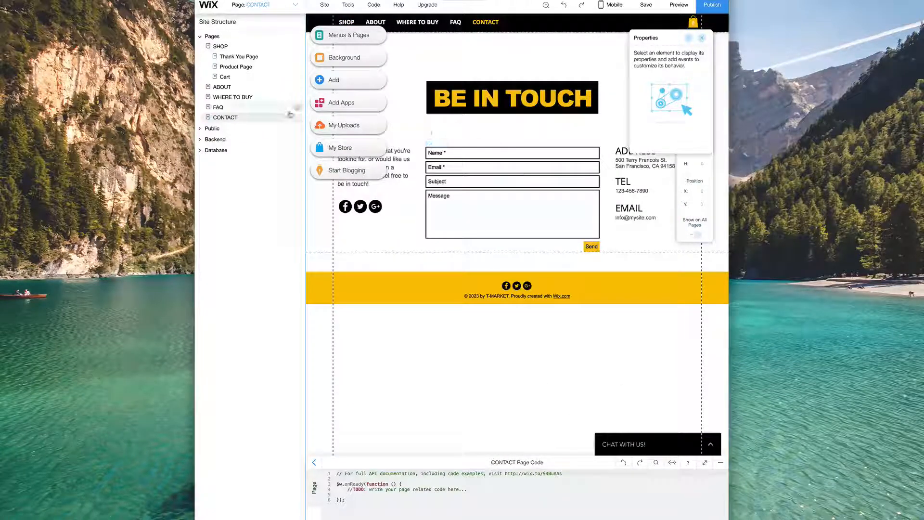
pyautogui.click(232, 98)
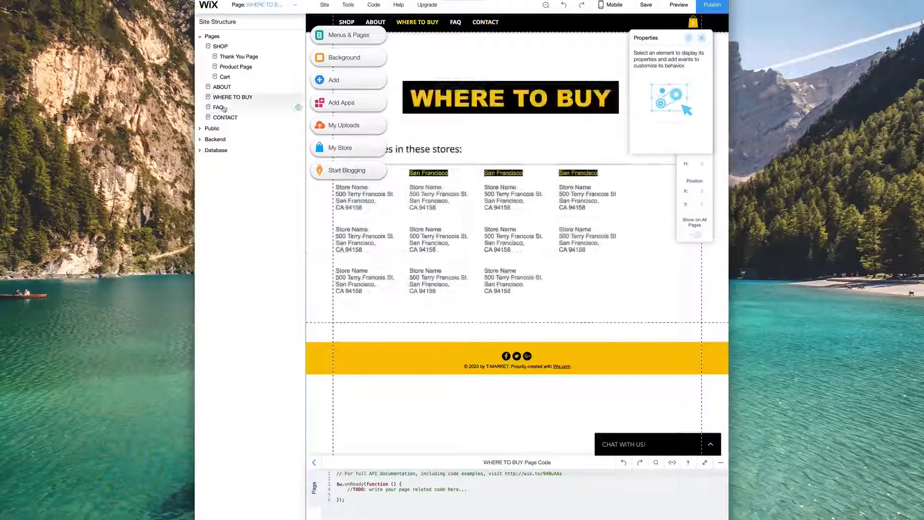
pyautogui.click(231, 108)
pyautogui.click(254, 97)
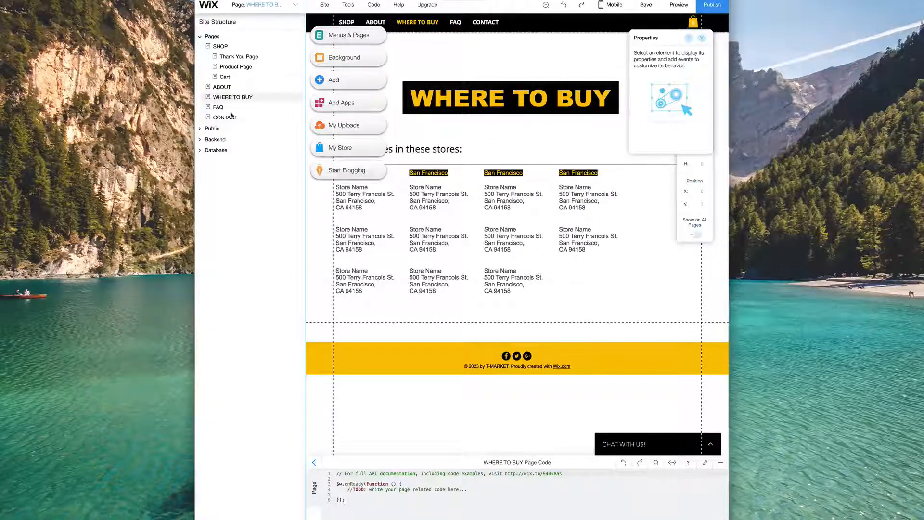
pyautogui.click(226, 108)
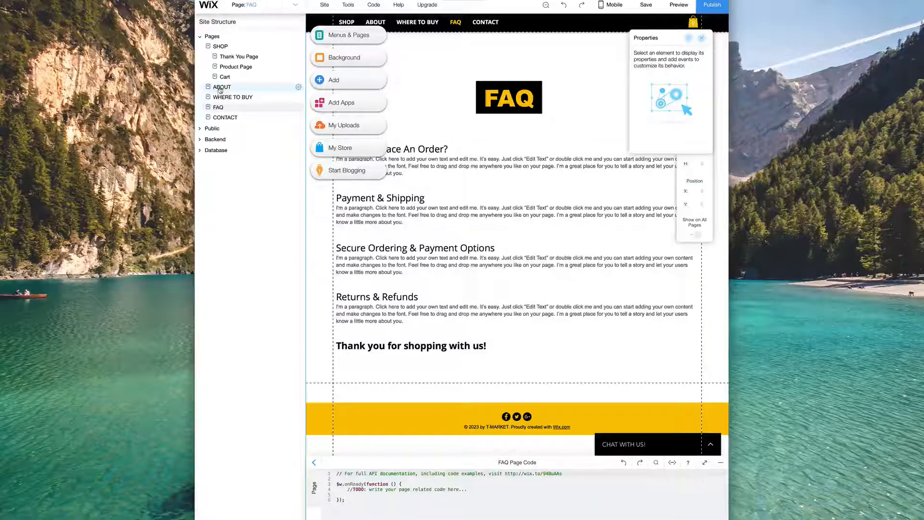
pyautogui.click(222, 87)
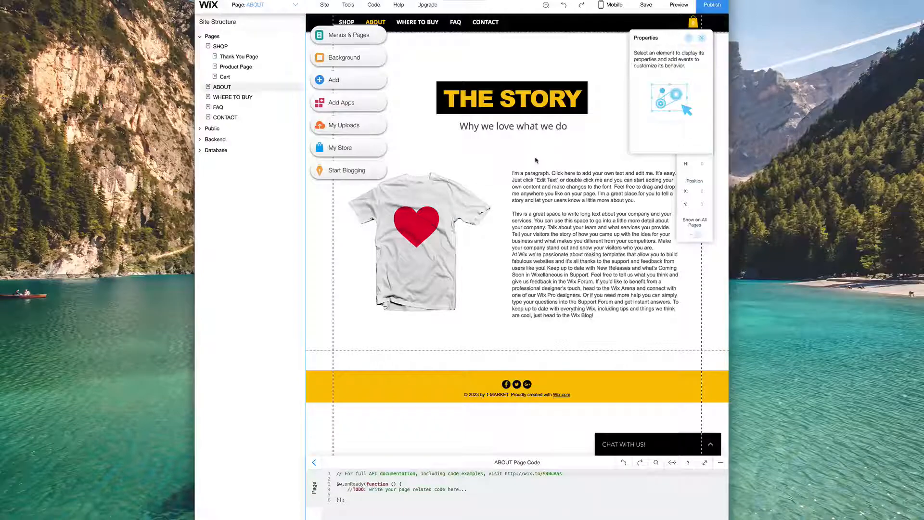
pyautogui.click(227, 76)
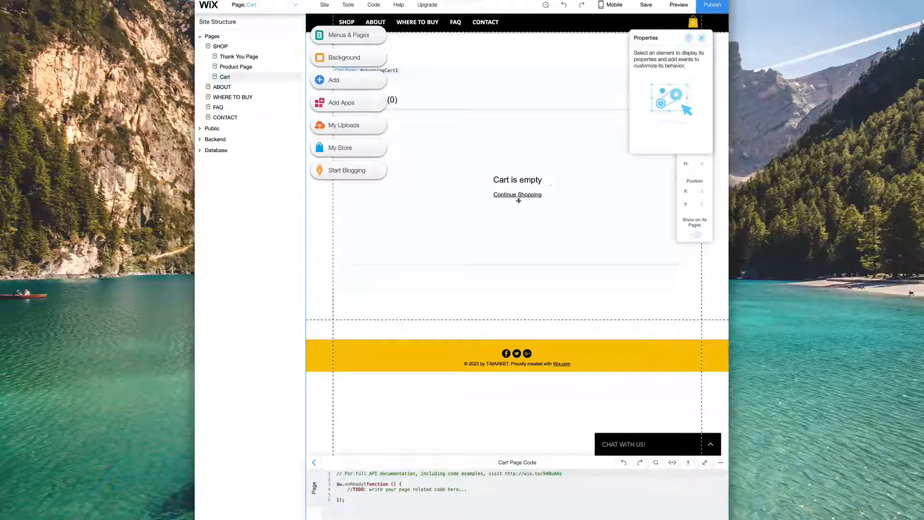
pyautogui.click(242, 67)
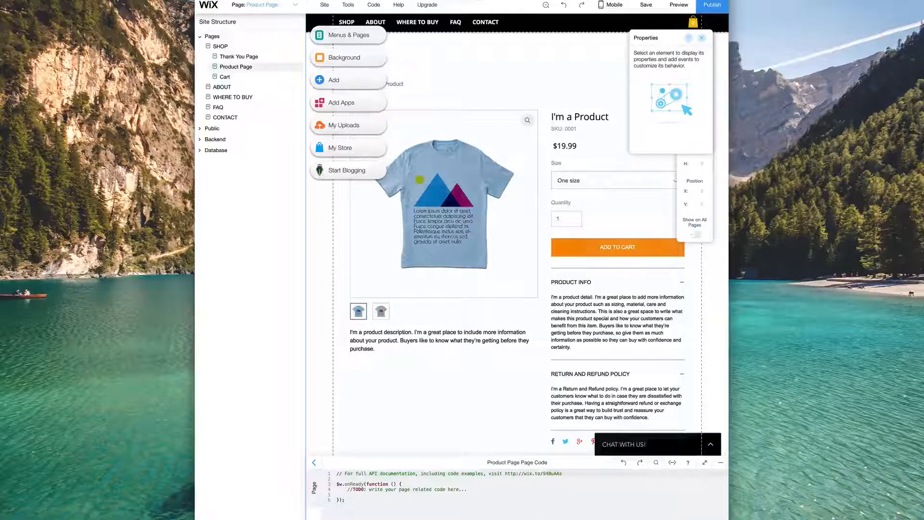
pyautogui.click(241, 57)
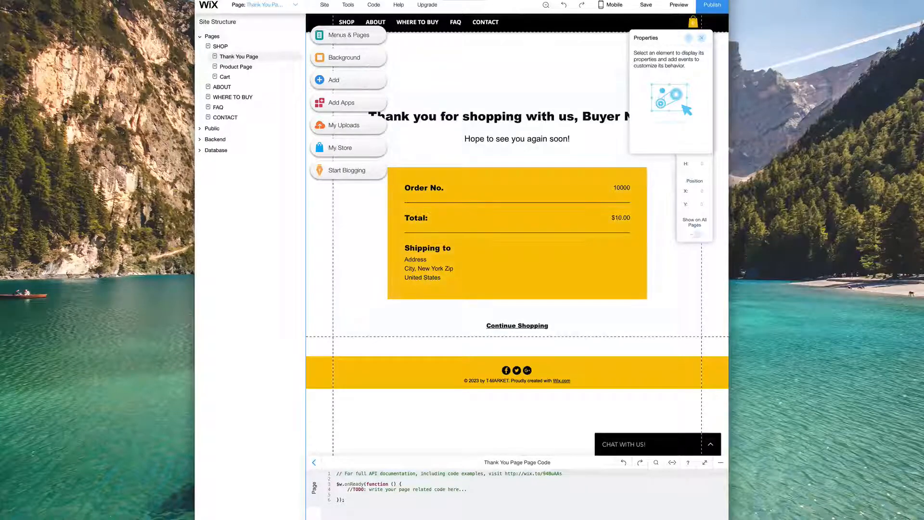
pyautogui.click(219, 47)
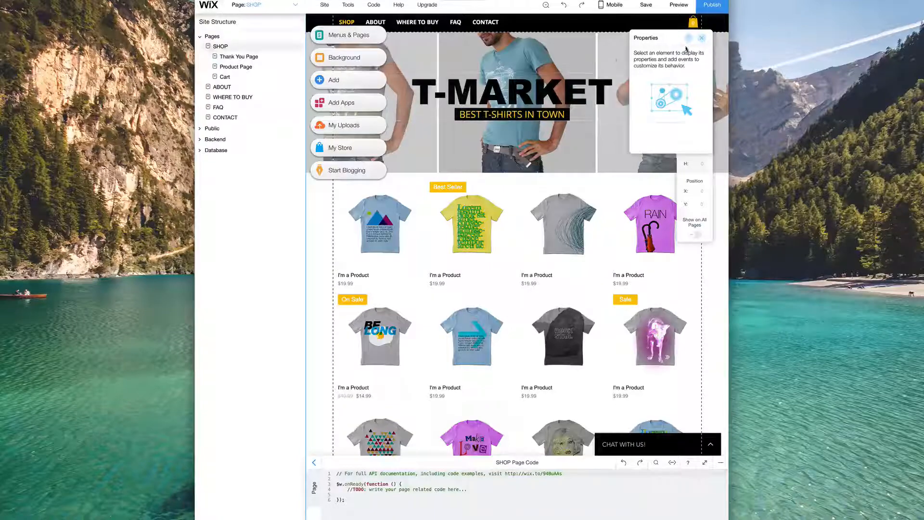
# - Drag the T-MARKET title higher within the SHOP page banner
pyautogui.click(701, 38)
pyautogui.moveTo(544, 92); pyautogui.dragTo(497, 169)
pyautogui.moveTo(501, 128); pyautogui.dragTo(504, 101)
pyautogui.scroll(-3, 481, 208)
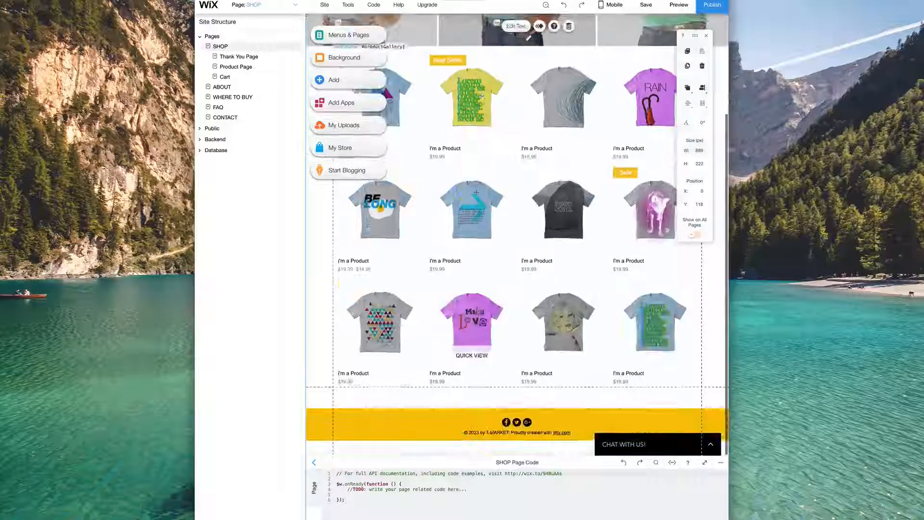